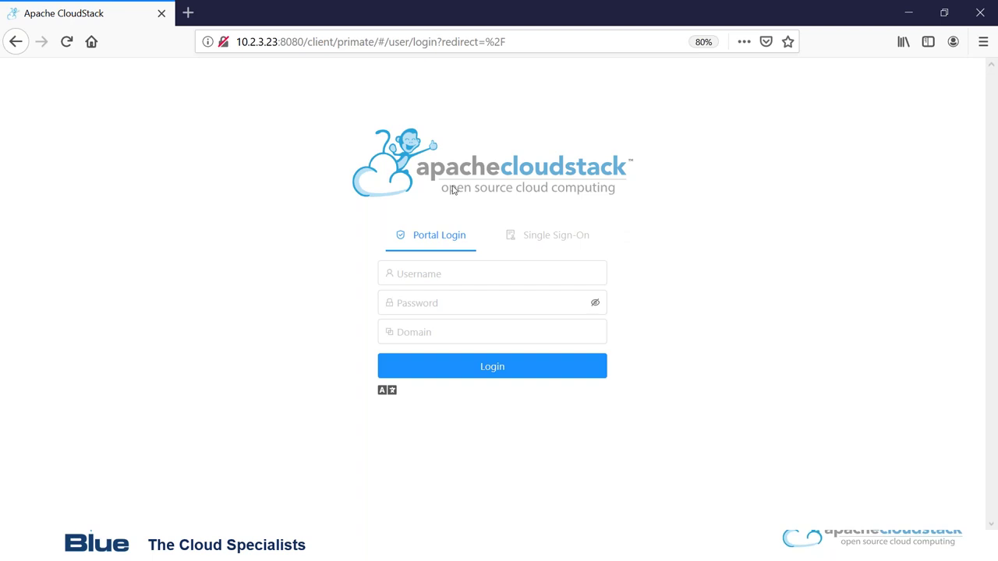
Log in to CloudStack with Firefox's saved 'user' credentials.
left_click(410, 269)
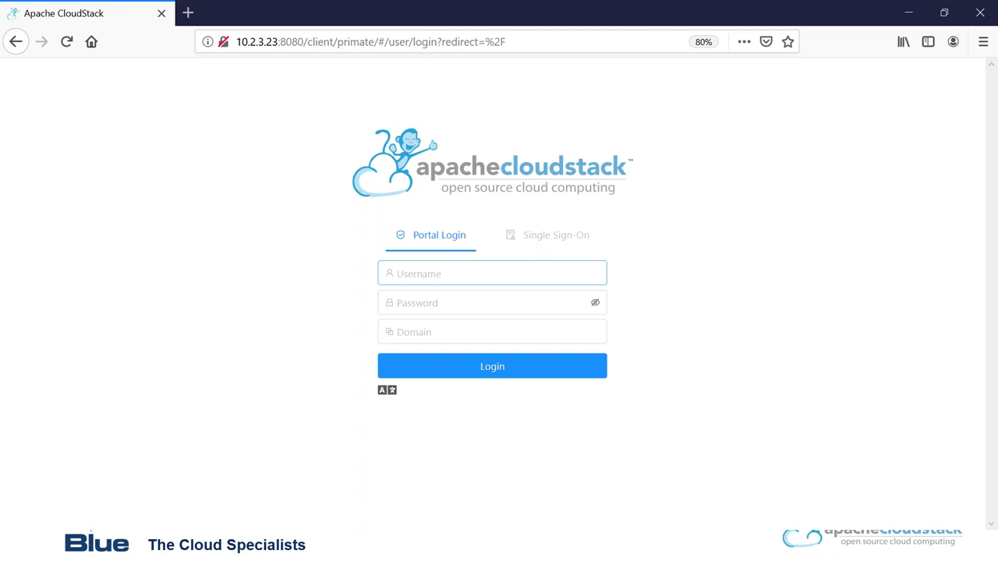
left_click(398, 273)
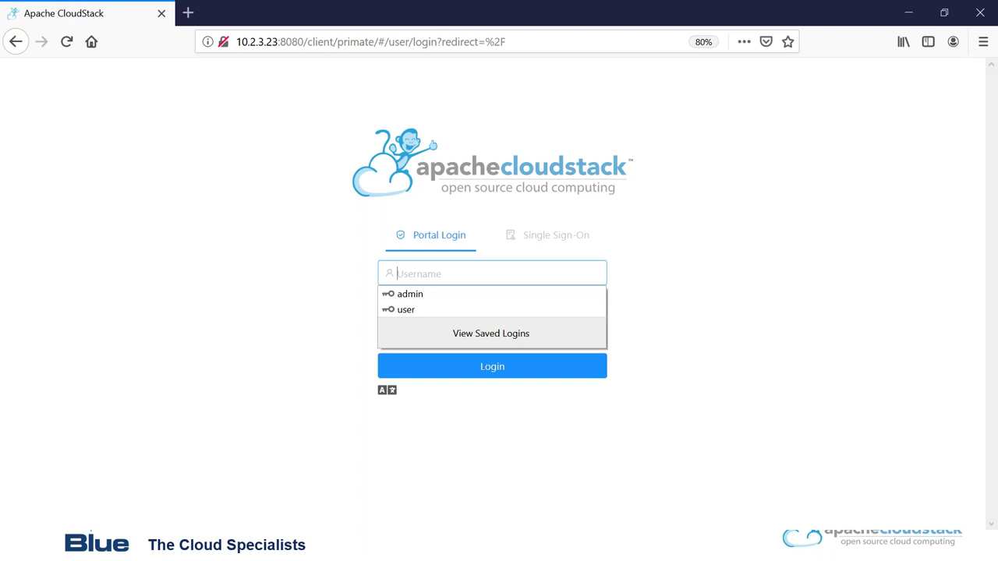
type("user")
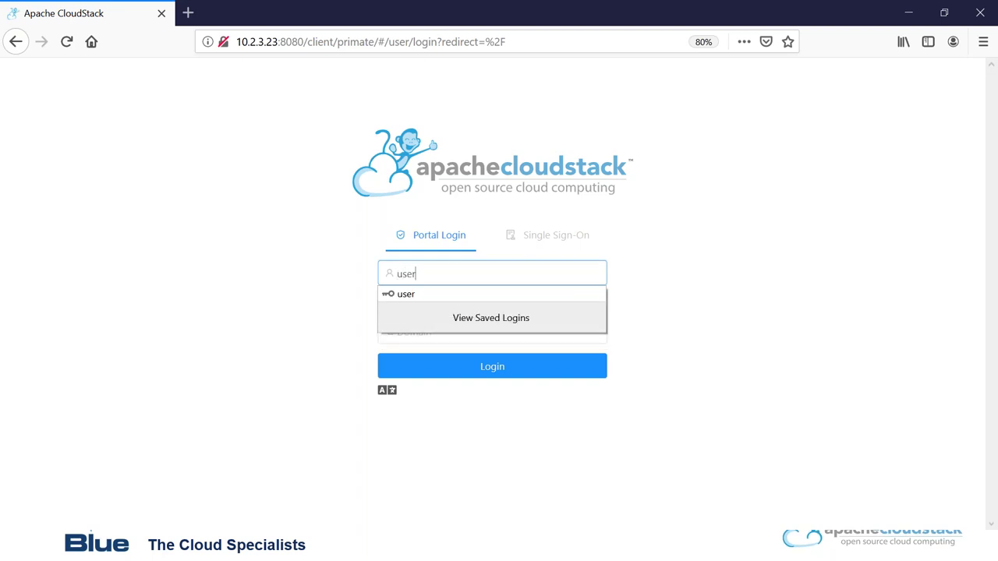
key("Down")
key("Return")
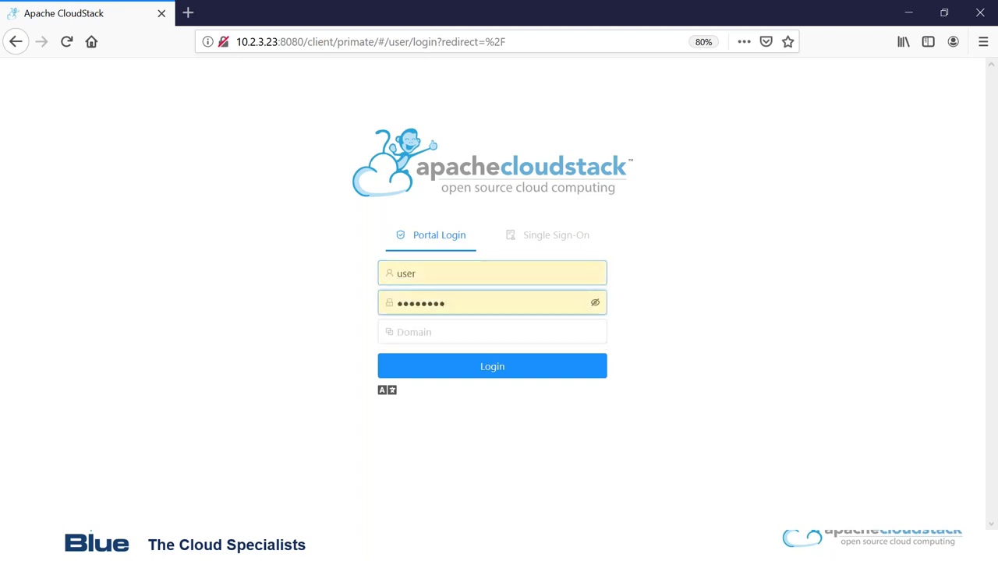
left_click(492, 369)
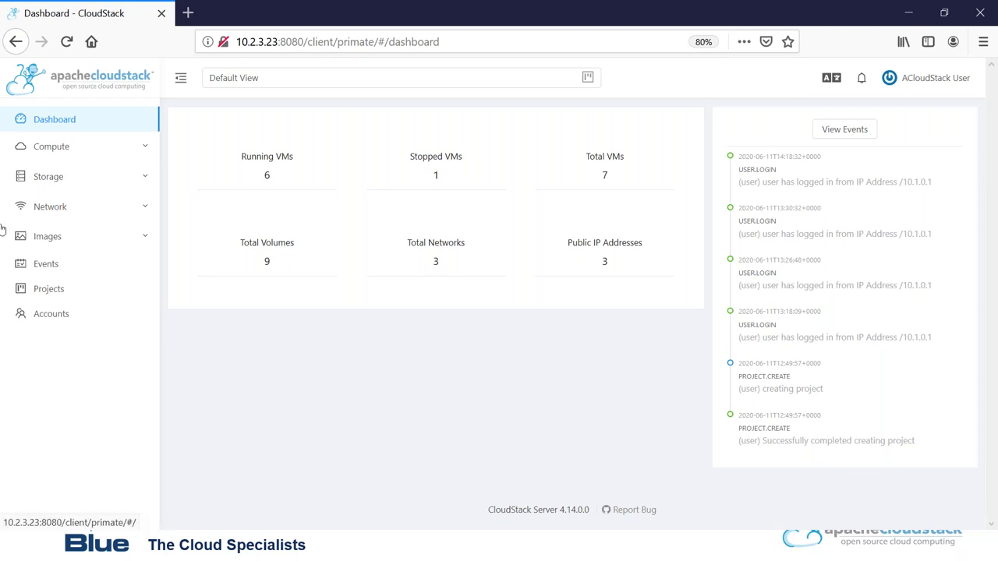
Expand Compute, Storage and Network in the sidebar, then go to Compute > Instances.
left_click(110, 149)
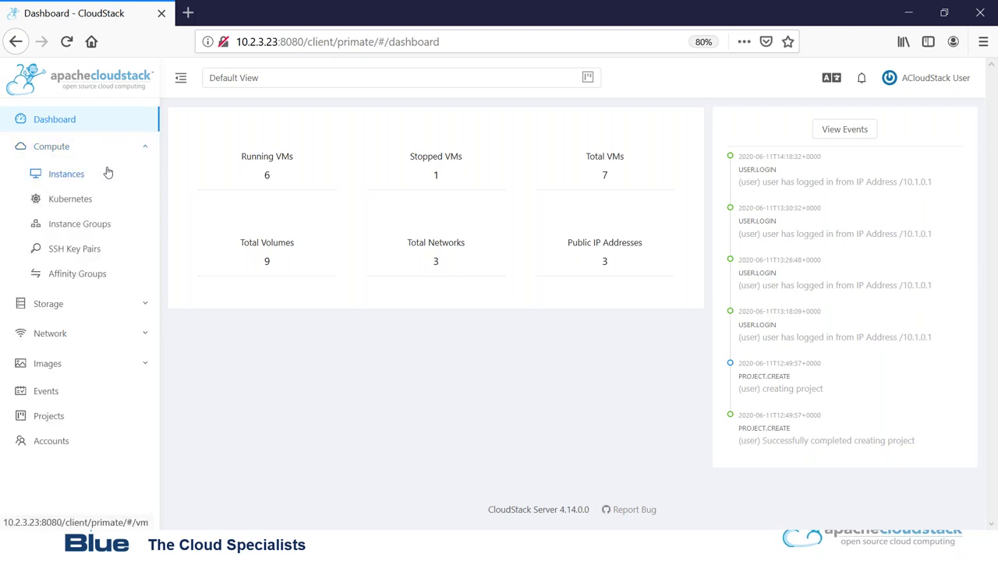
left_click(137, 305)
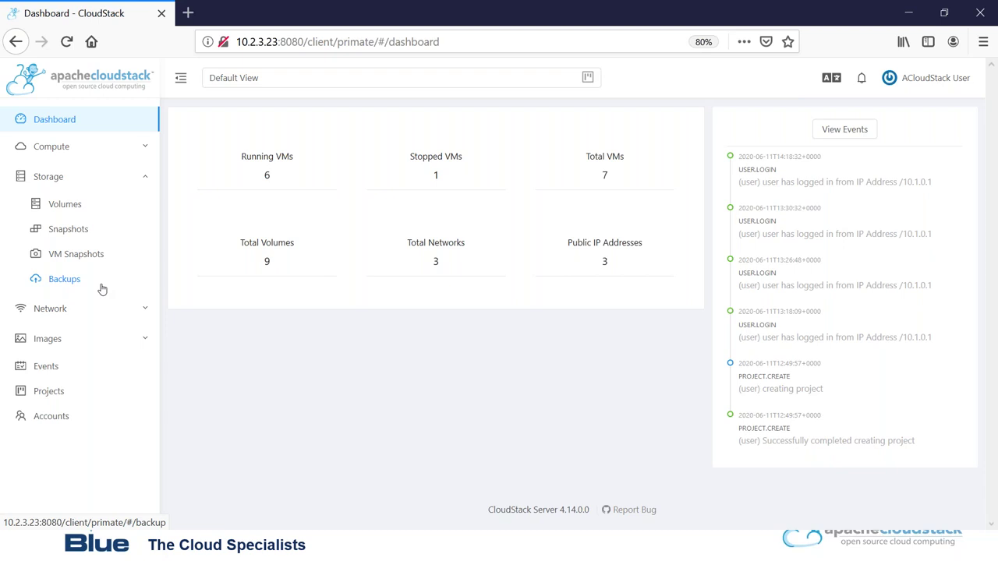
left_click(146, 308)
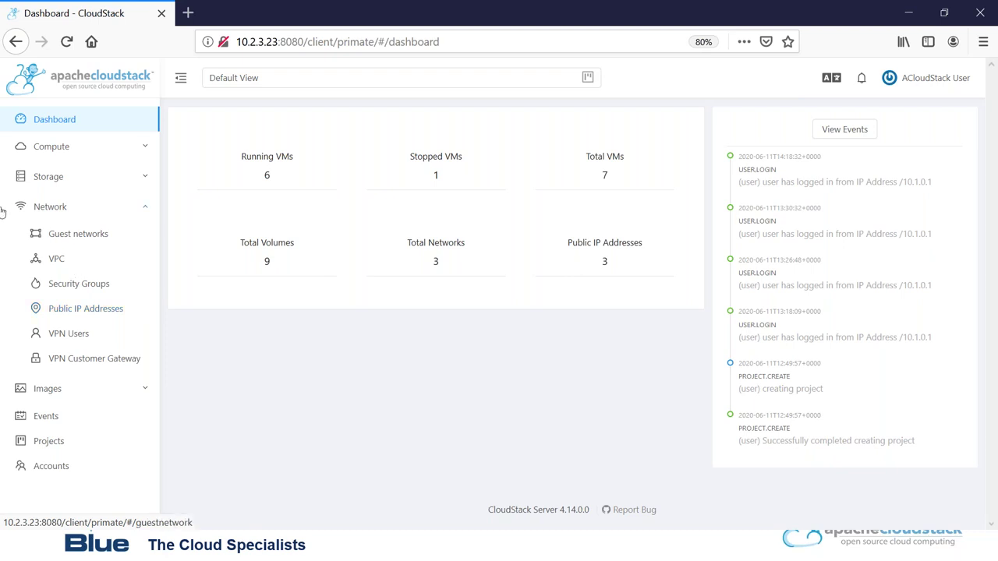
left_click(146, 148)
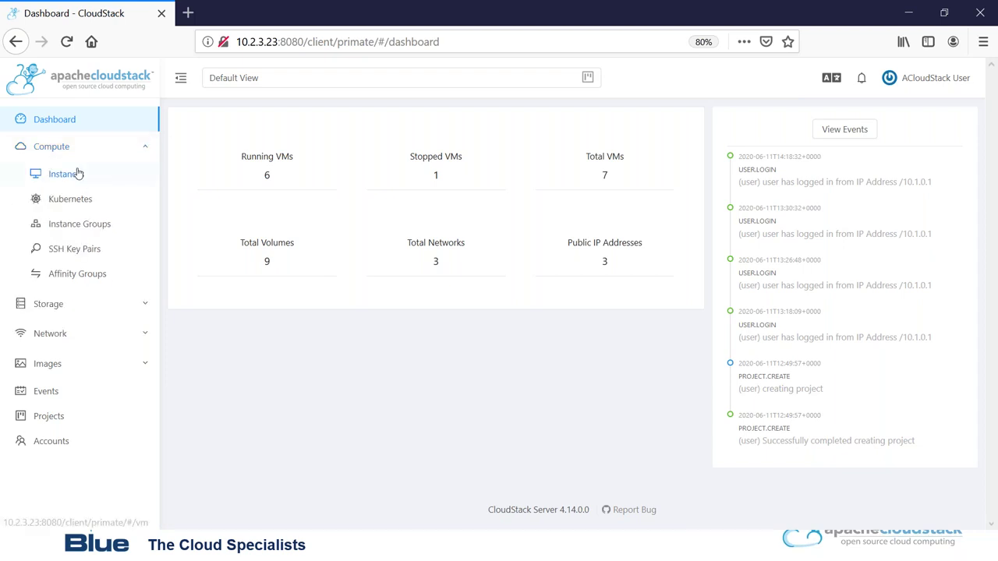
left_click(78, 173)
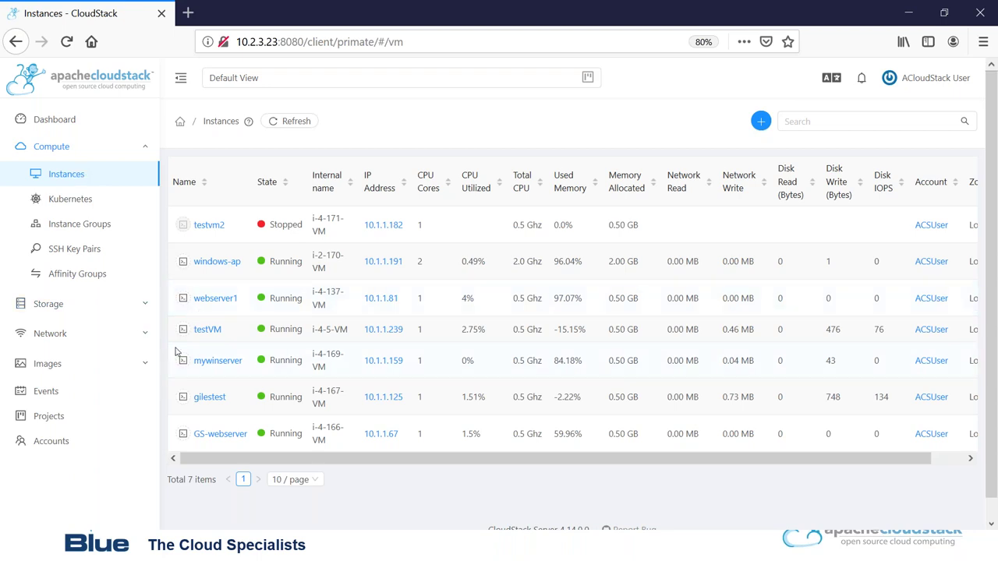
Open testVM's details and launch its console, which shows the CentOS 5.5 login prompt.
left_click(199, 330)
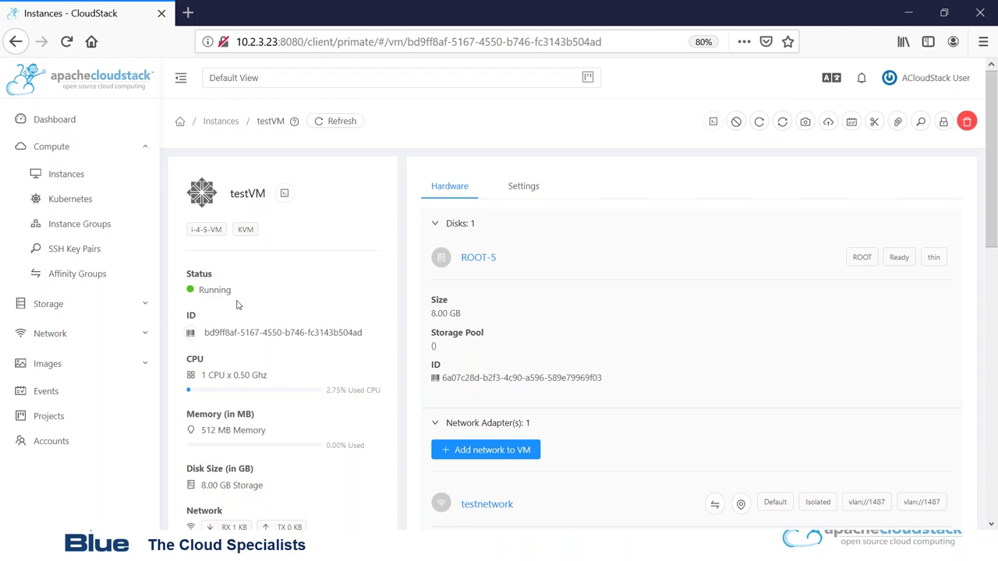
mouse_move(206, 203)
left_click_drag(991, 180, 949, 145)
left_click(714, 123)
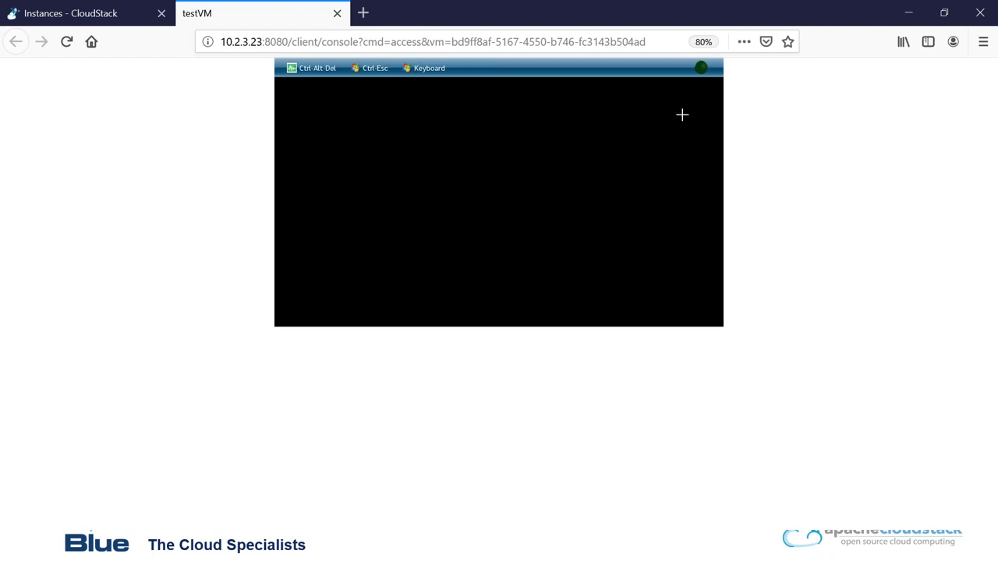
Return to the CloudStack tab and use the Instances breadcrumb to reach the VM list.
left_click(88, 15)
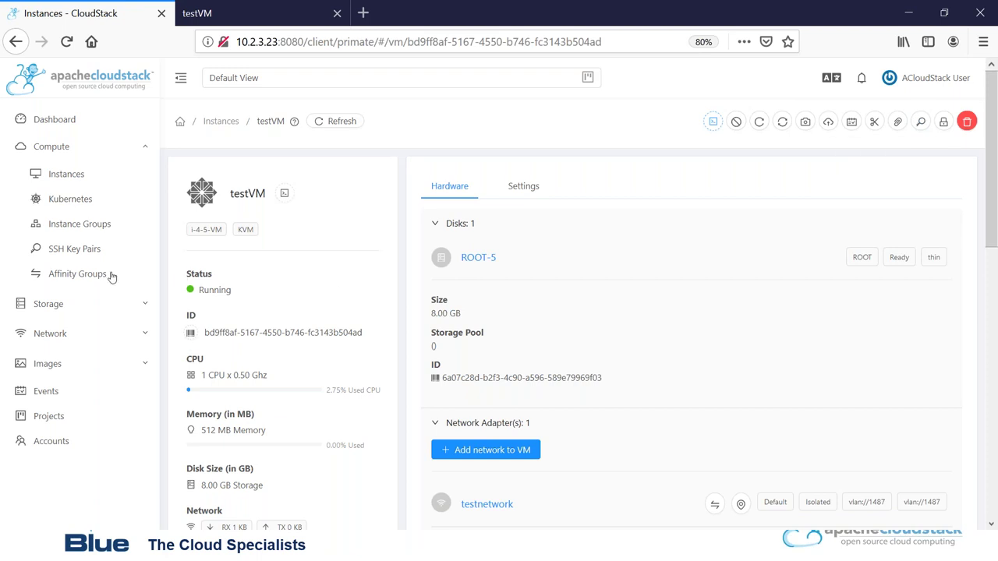
right_click(217, 122)
key("Escape")
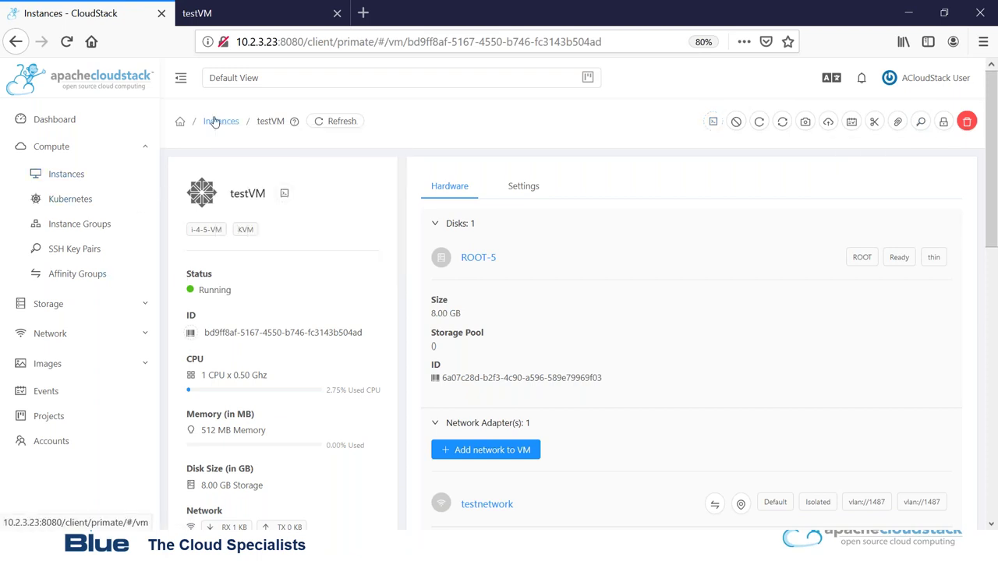
left_click(215, 123)
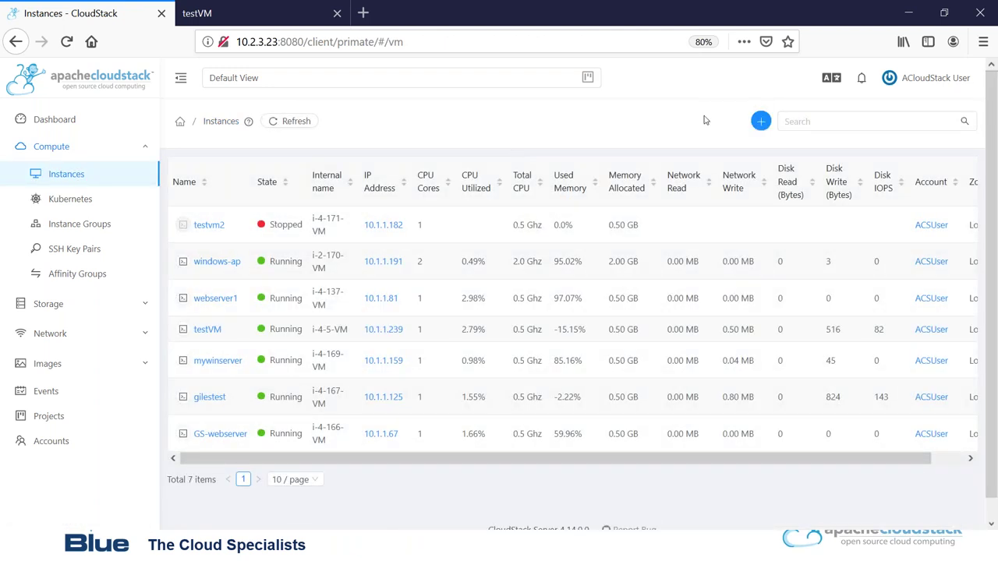
Begin adding an instance named Webinar2 in the London zone.
left_click(760, 123)
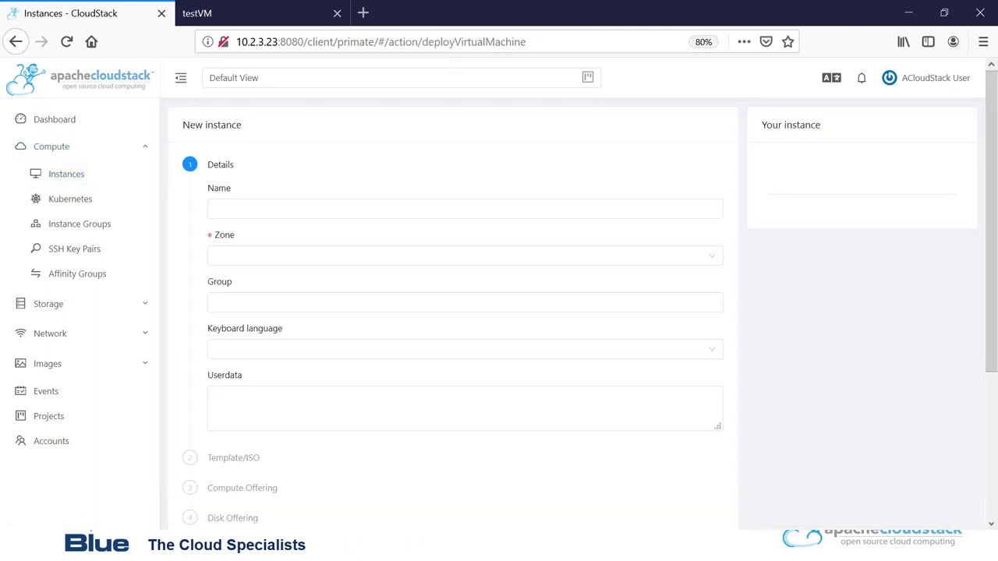
left_click(511, 216)
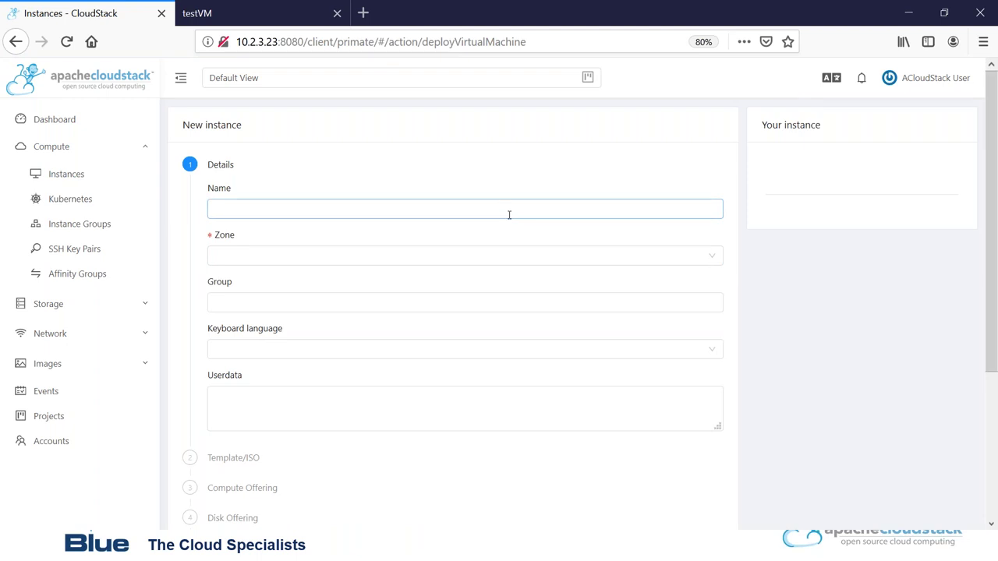
right_click(509, 214)
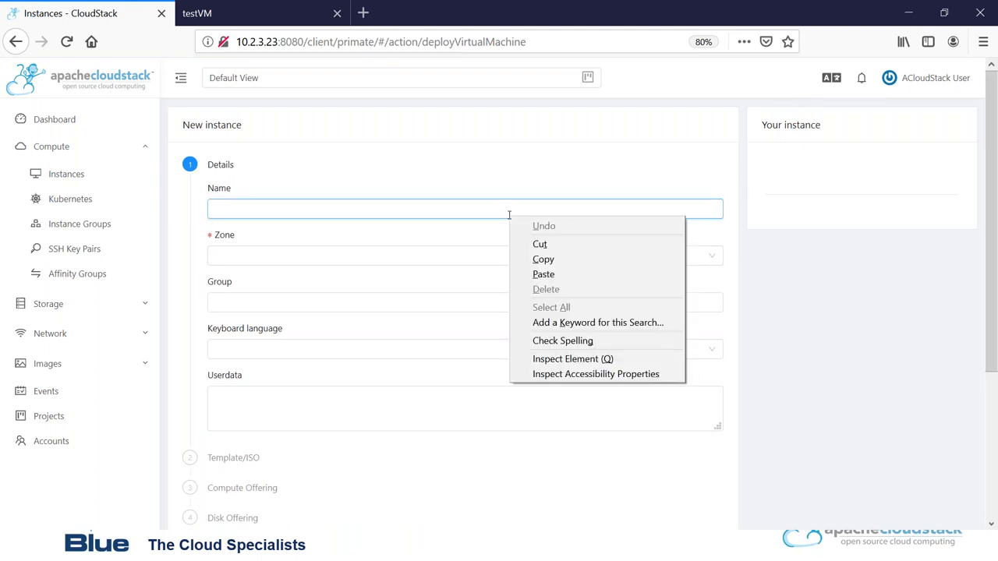
left_click(497, 214)
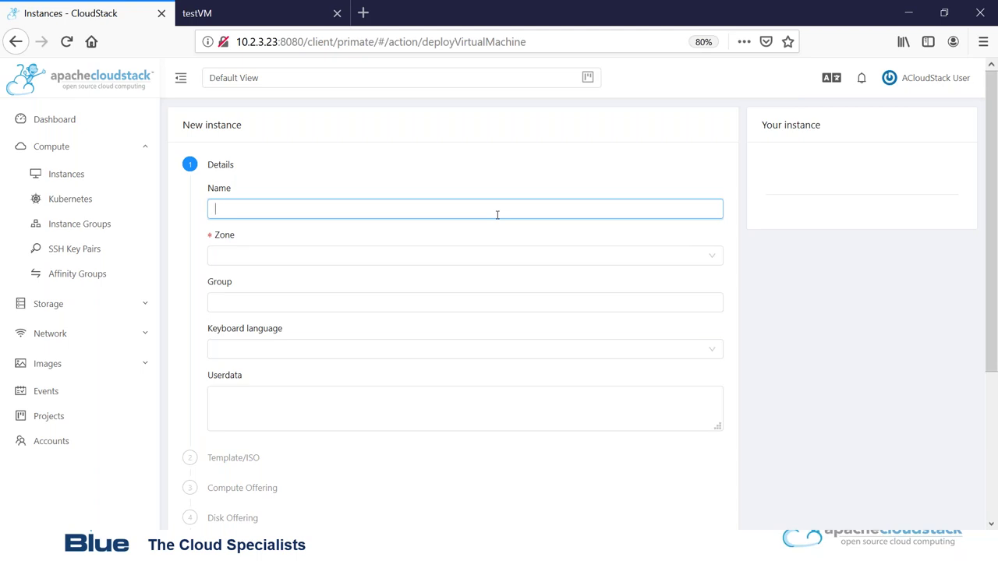
type("Webinar2")
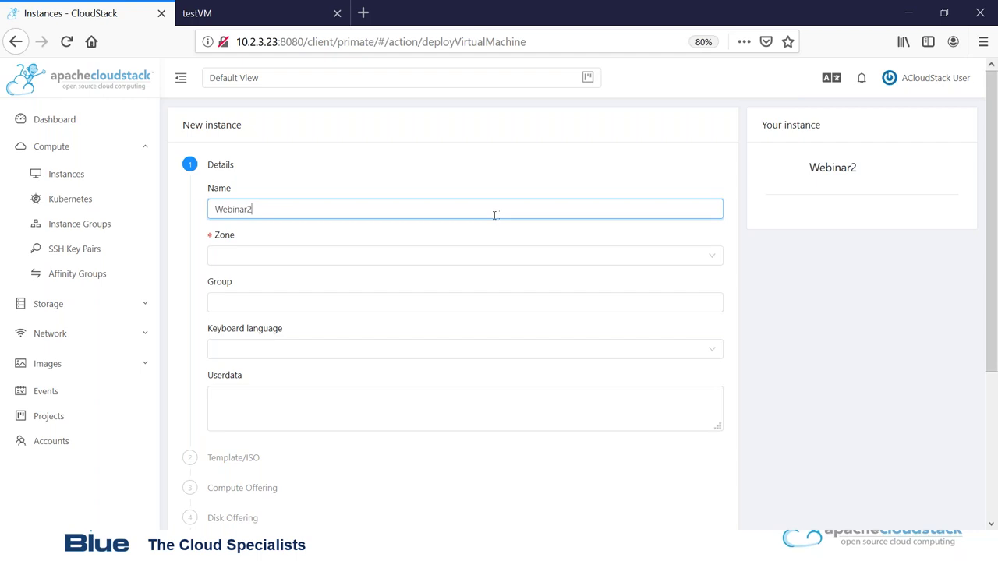
left_click(261, 259)
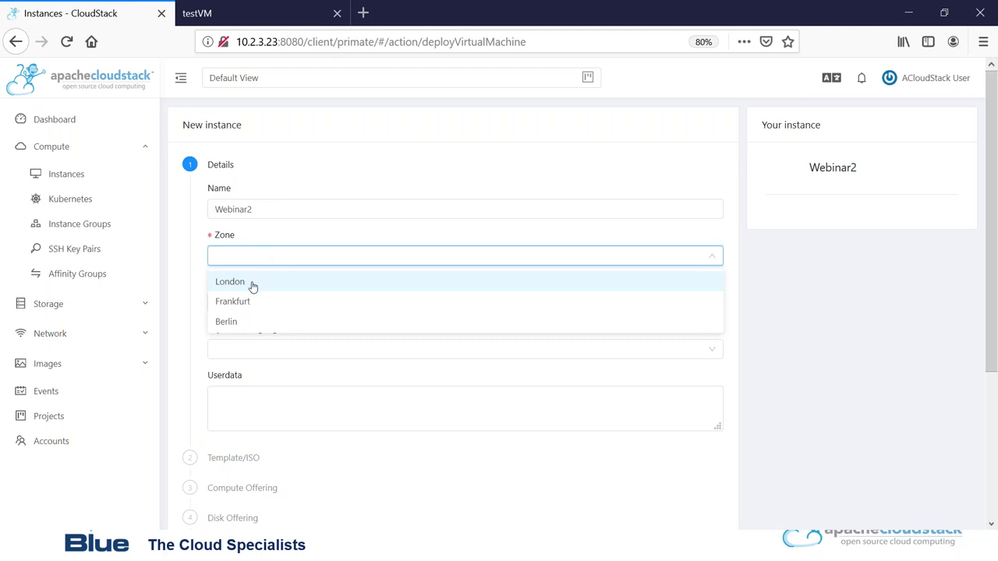
left_click(253, 287)
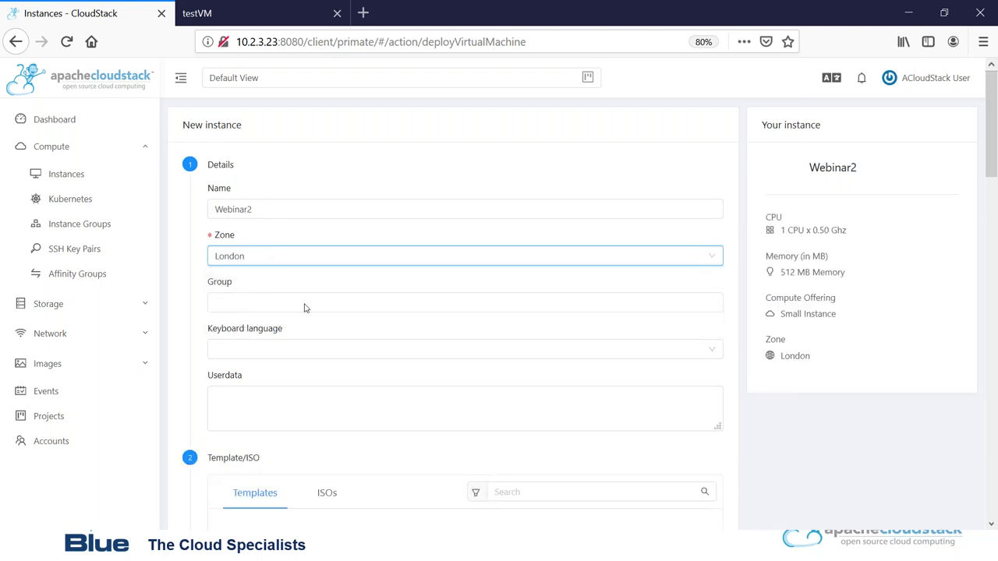
left_click(305, 305)
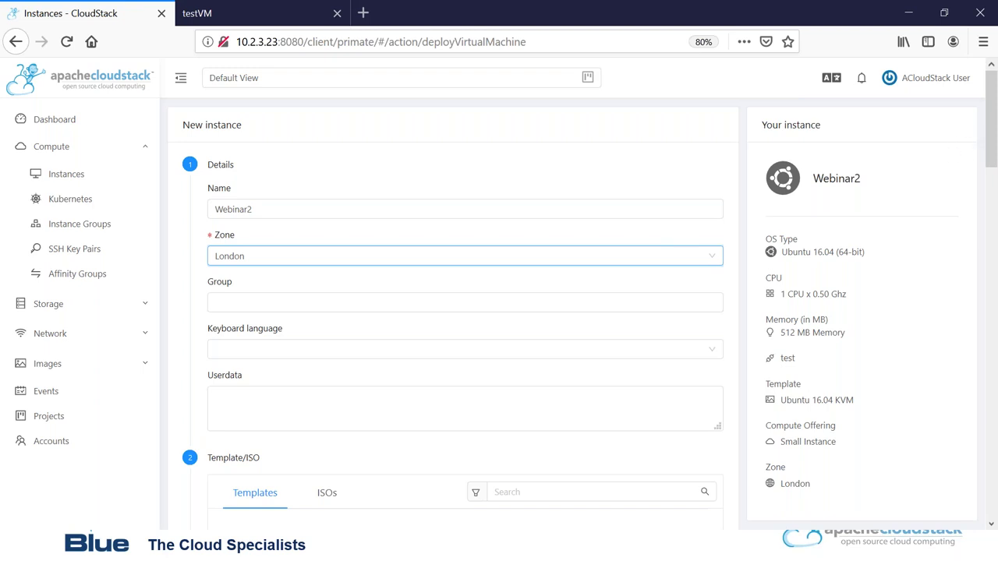
scroll(995, 125, "down", 3)
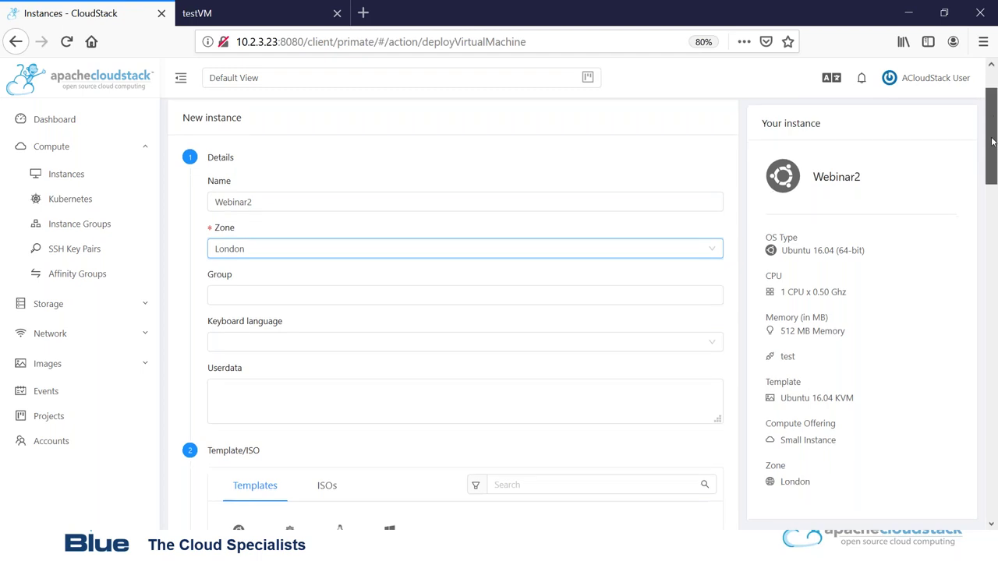
scroll(992, 128, "up", 2)
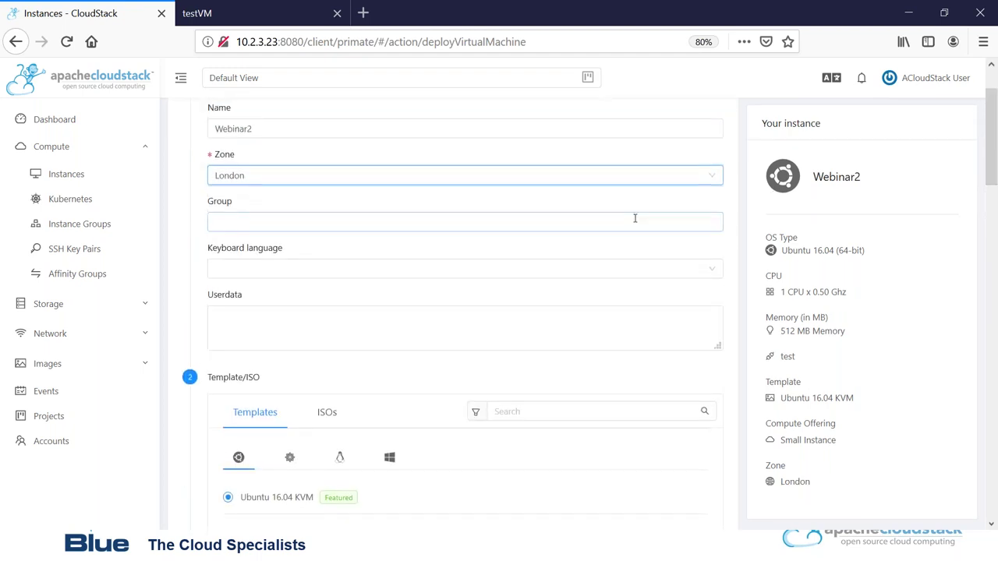
left_click(587, 275)
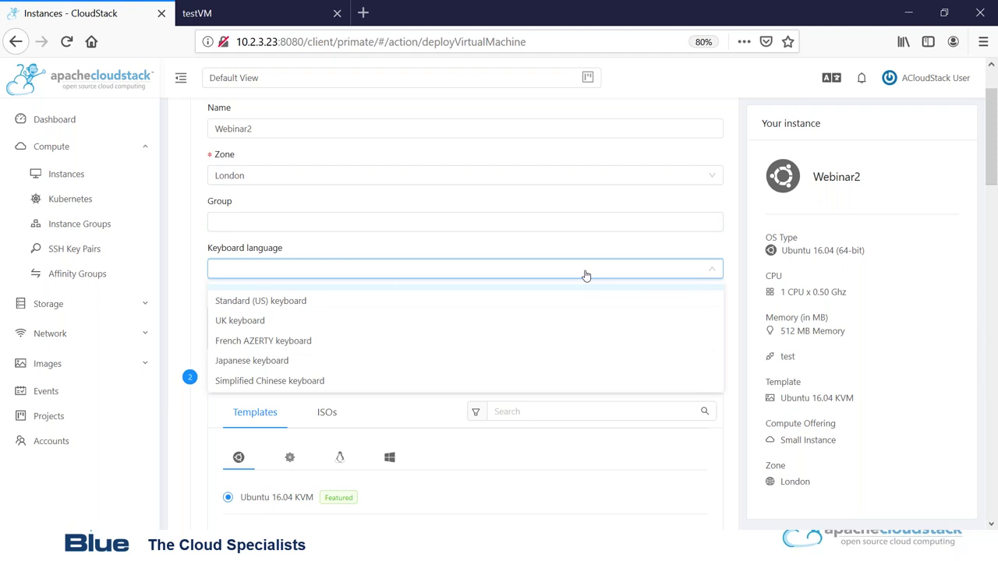
left_click(586, 275)
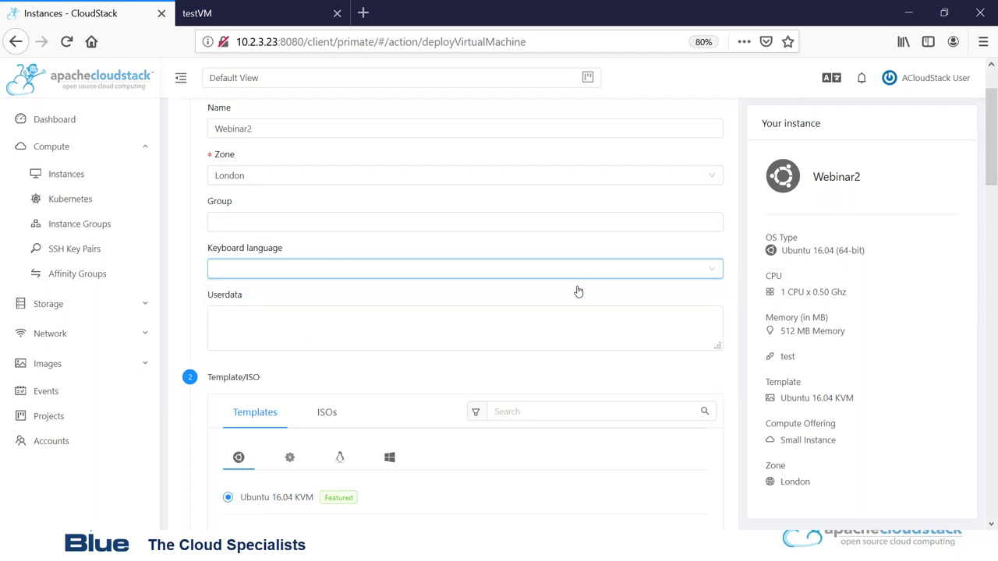
left_click_drag(991, 135, 995, 179)
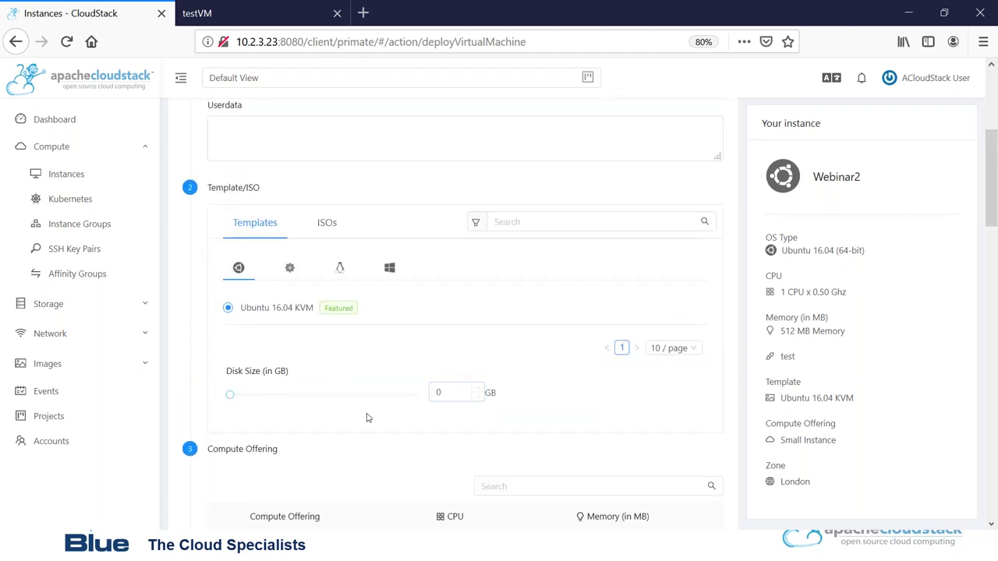
left_click(289, 267)
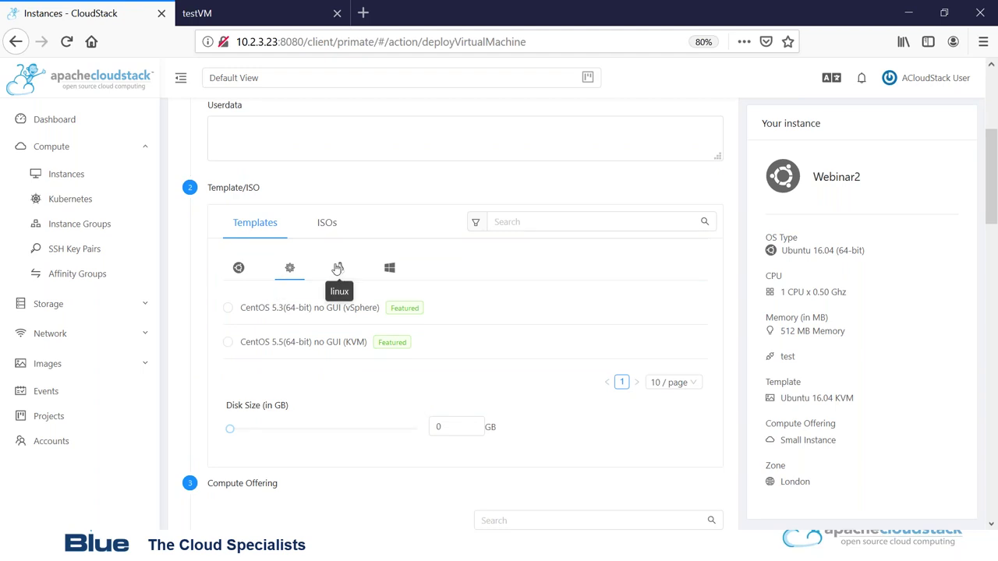
left_click(337, 269)
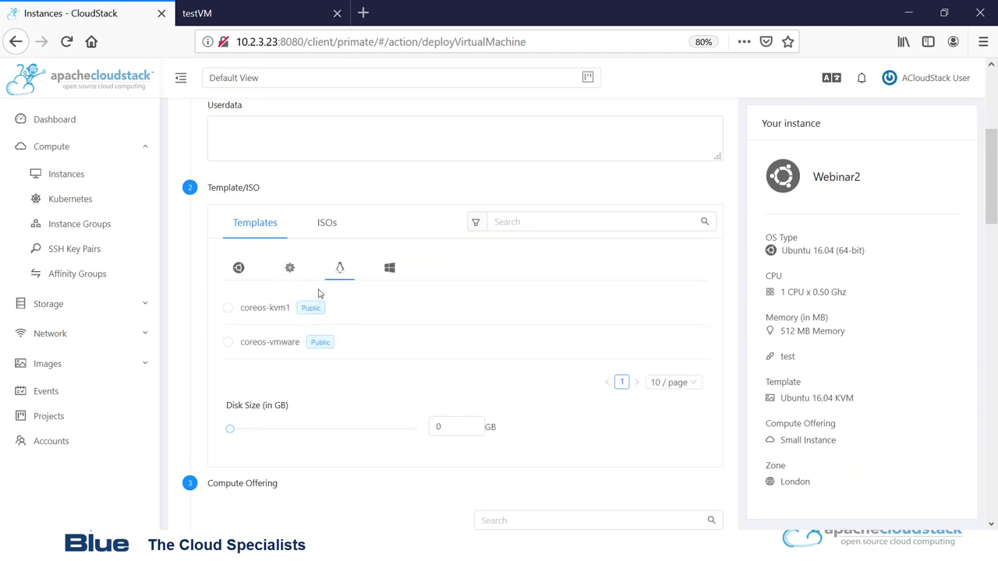
left_click(390, 269)
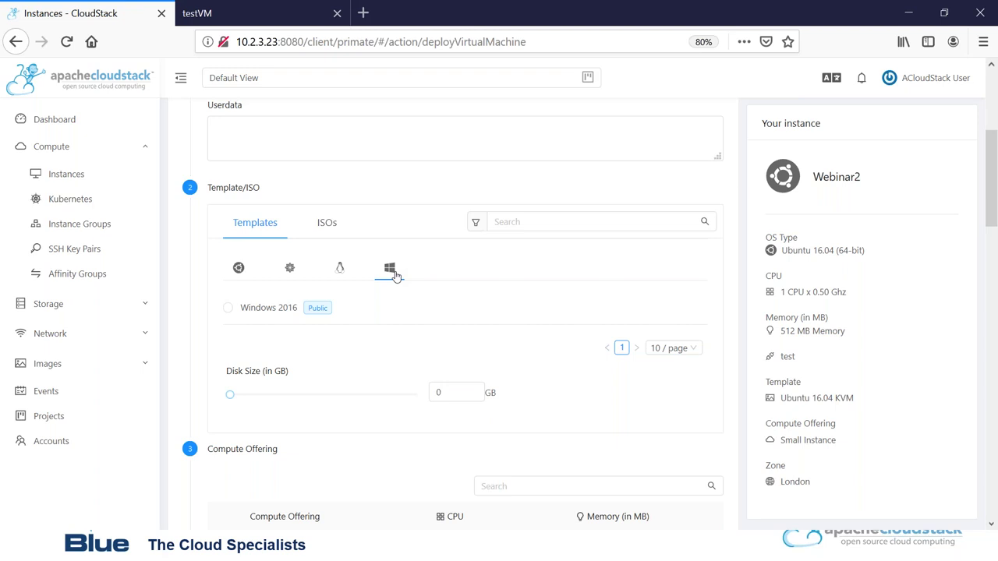
left_click(237, 271)
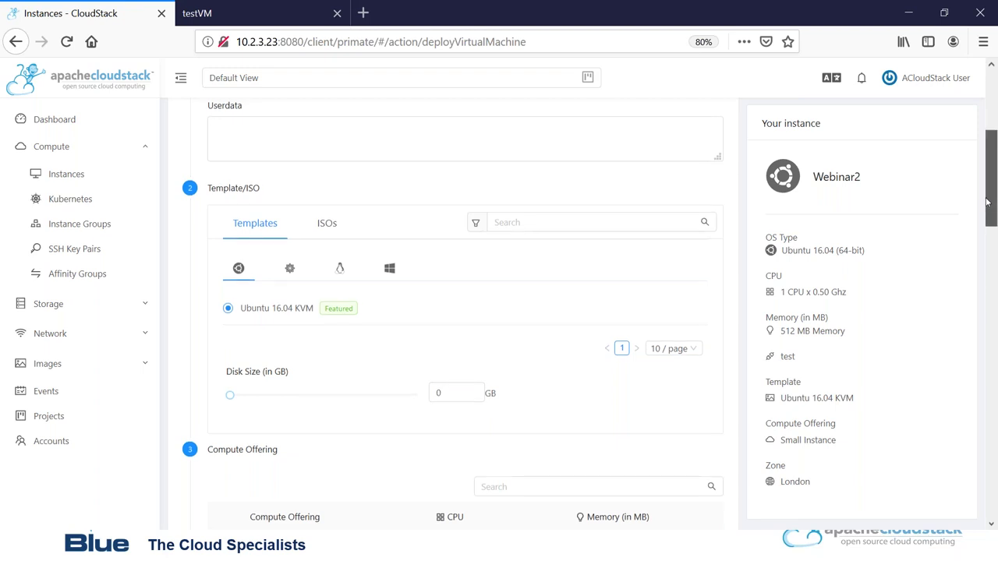
scroll(382, 472, "down", 3)
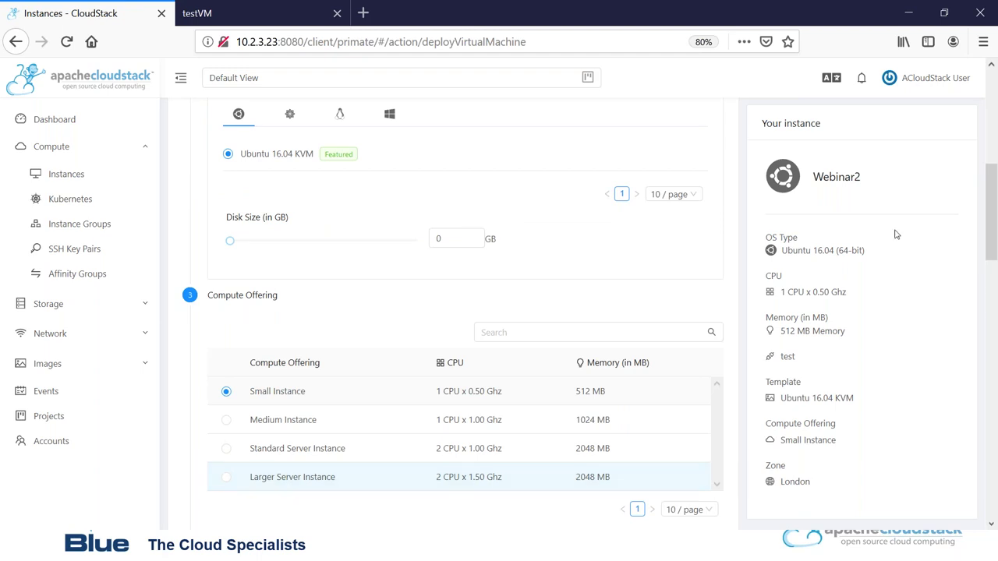
Attach Webinar2 to the gilesnet network and detach it from test.
left_click_drag(994, 219, 984, 307)
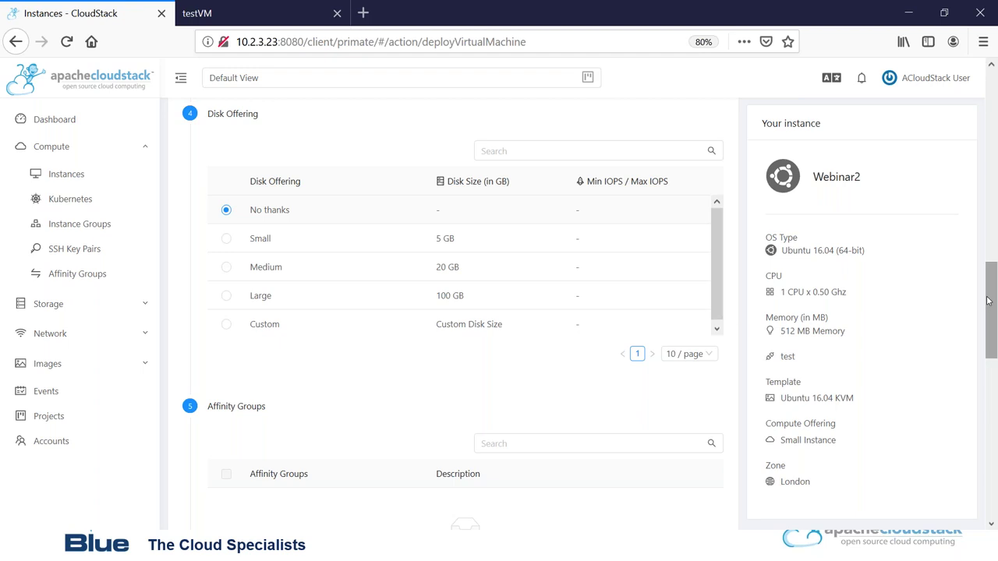
left_click_drag(986, 308, 987, 351)
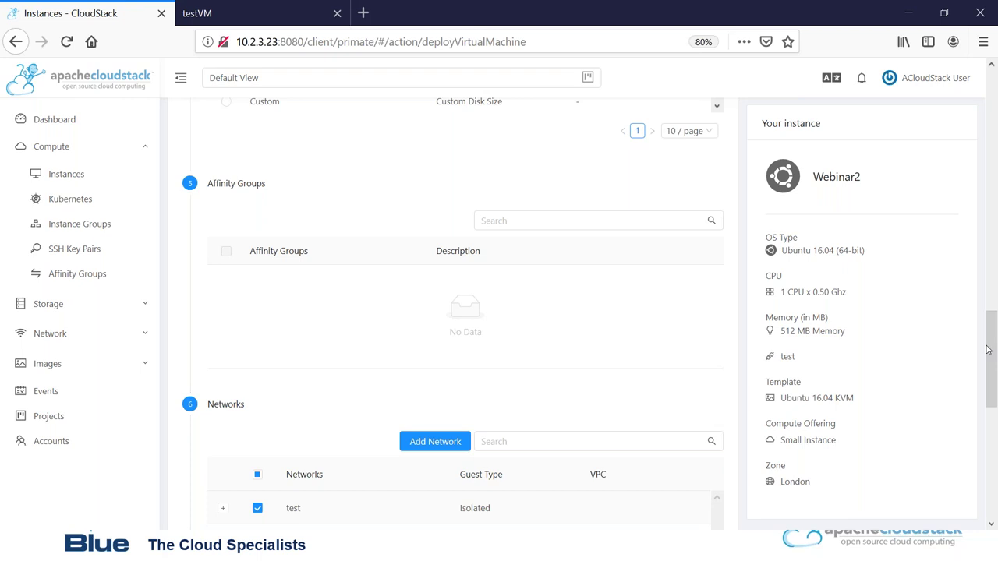
left_click_drag(989, 347, 994, 398)
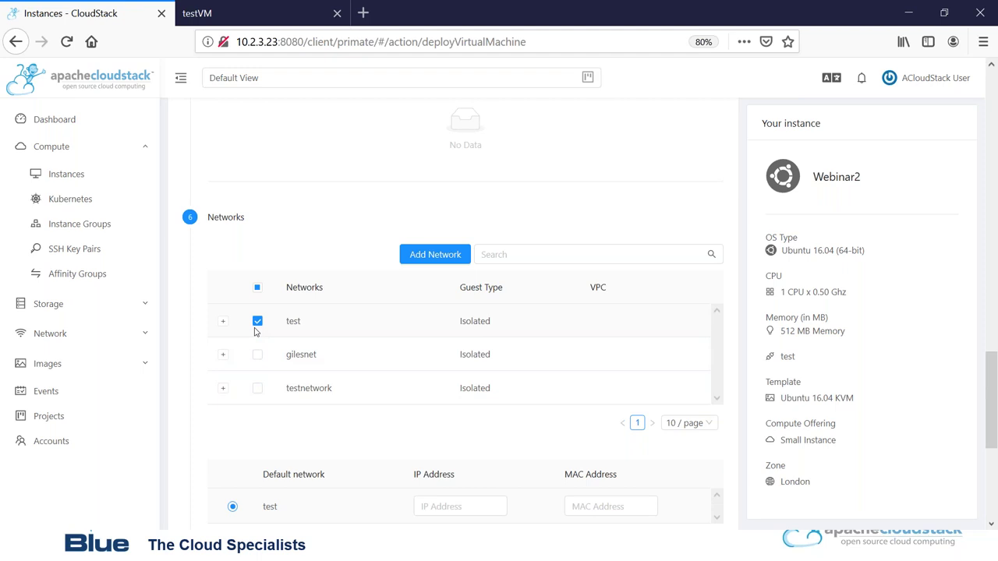
left_click(258, 355)
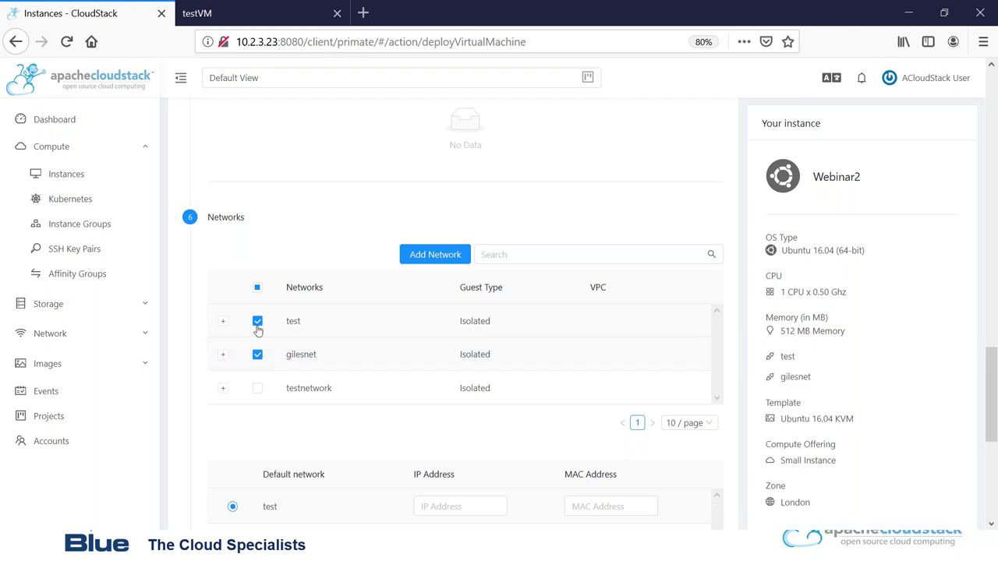
left_click(258, 326)
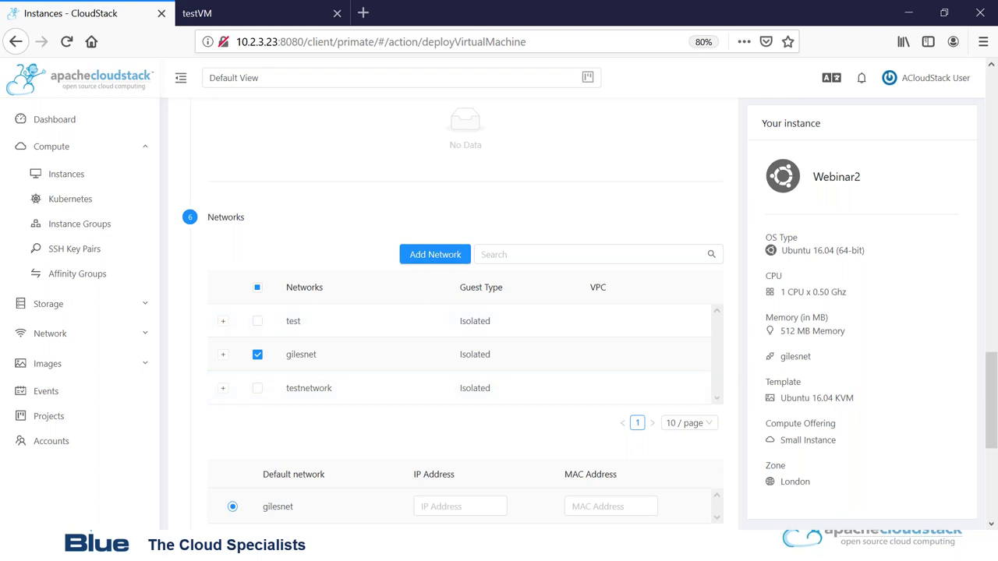
left_click(432, 257)
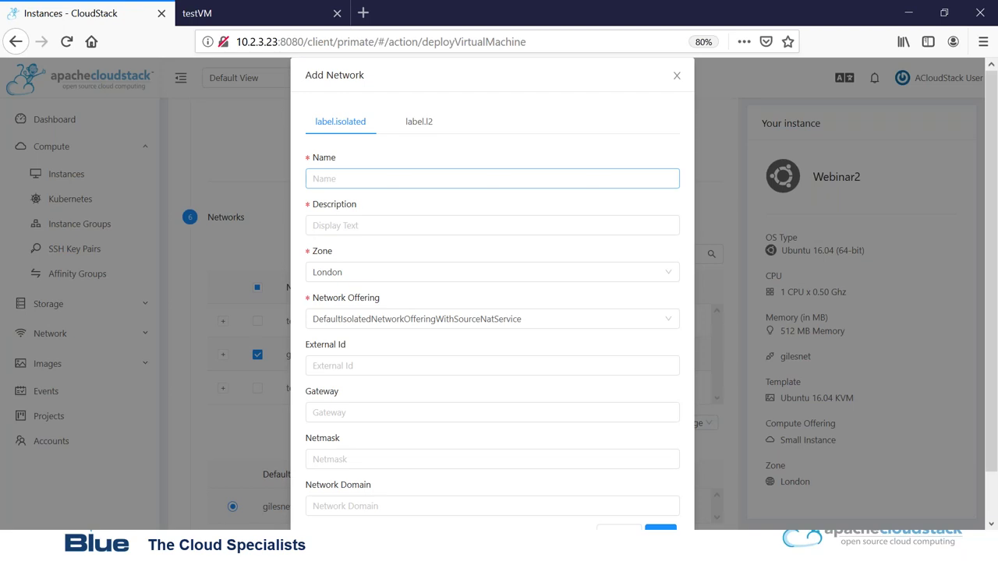
left_click(679, 77)
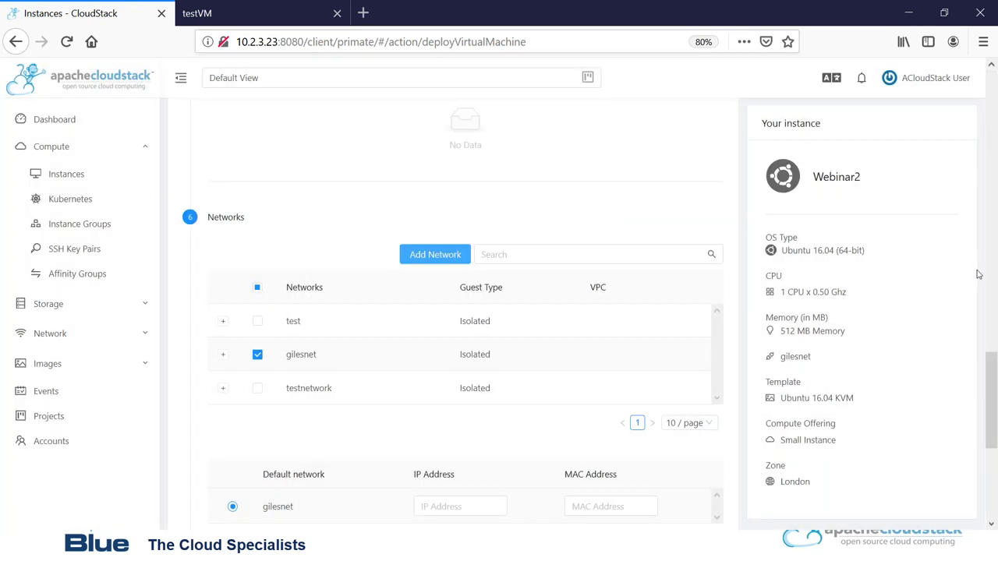
Launch the Webinar2 virtual machine.
scroll(990, 371, "down", 3)
scroll(990, 436, "down", 1)
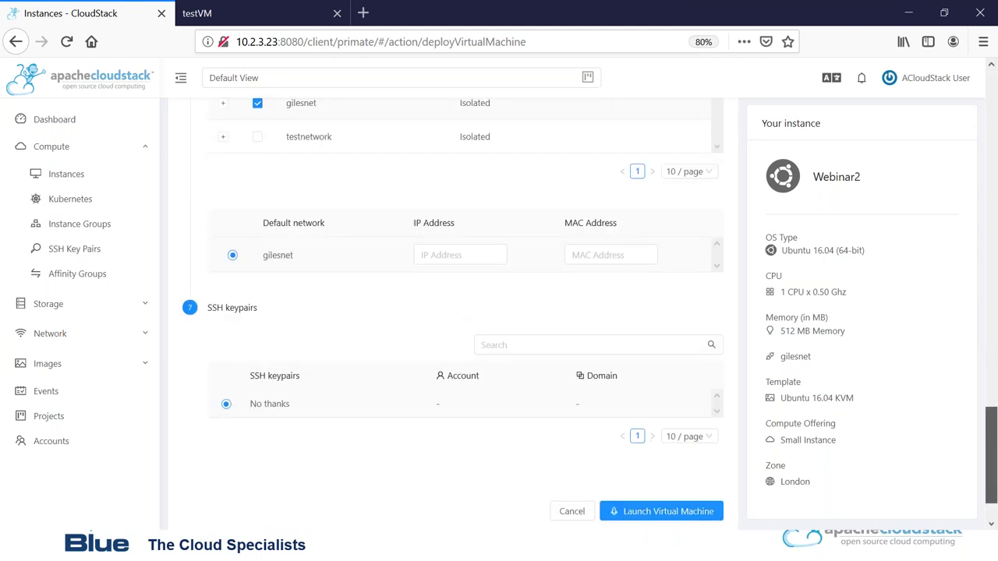
left_click(646, 513)
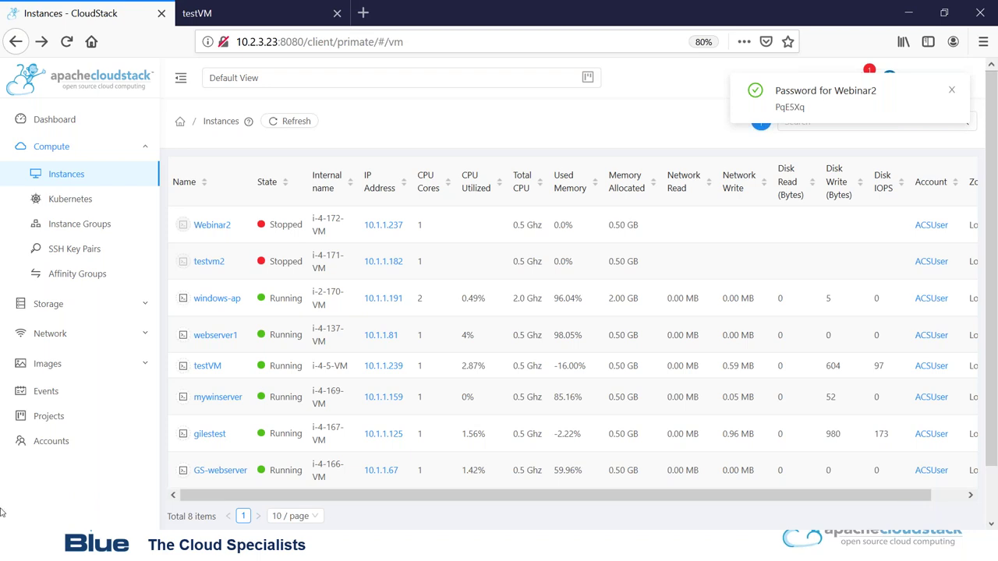
After Webinar2 appears in the instances list, expand Network in the sidebar.
left_click(145, 333)
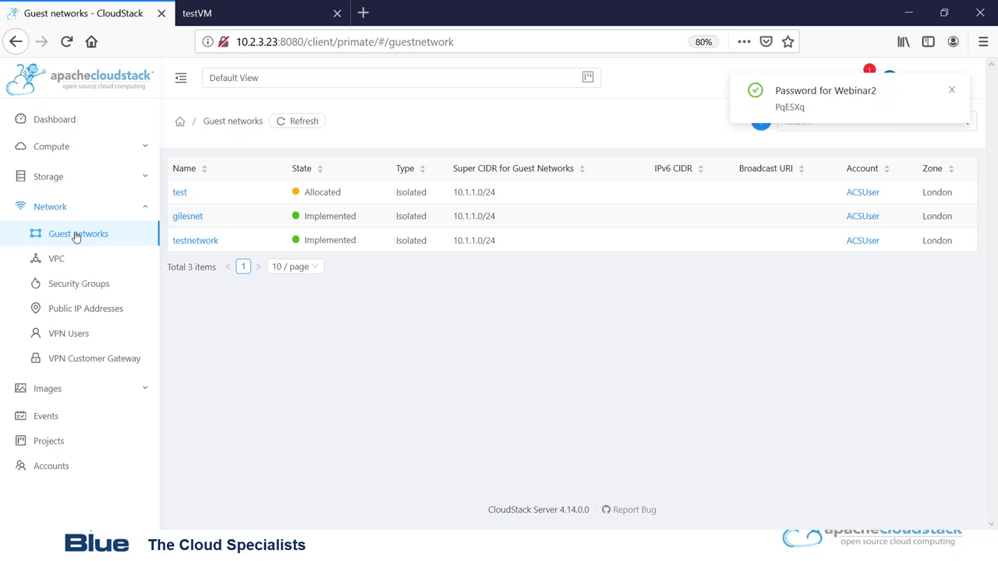
Open gilesnet, review its egress rules and public IPs, then open 10.1.36.11.
right_click(180, 221)
left_click(180, 219)
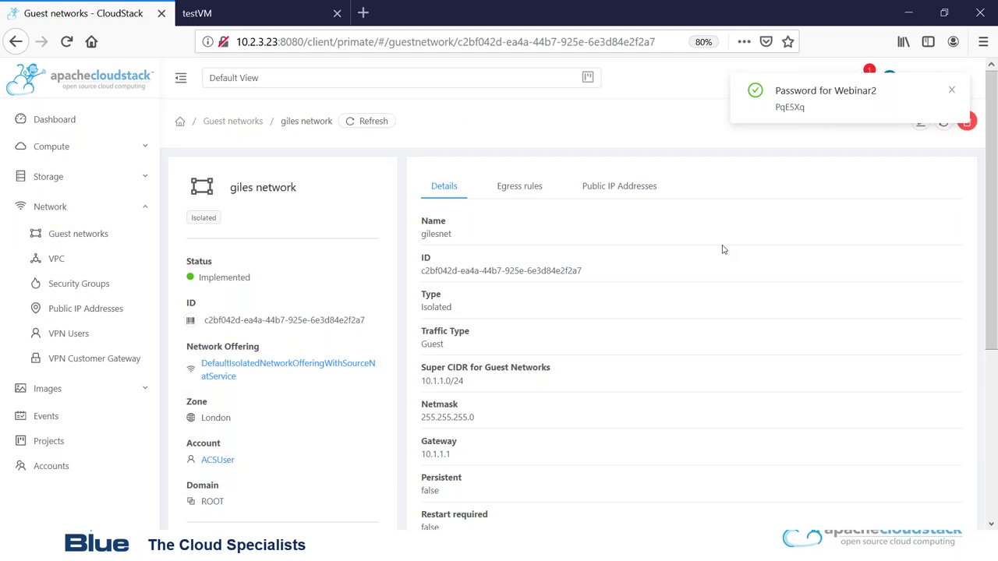
left_click(508, 188)
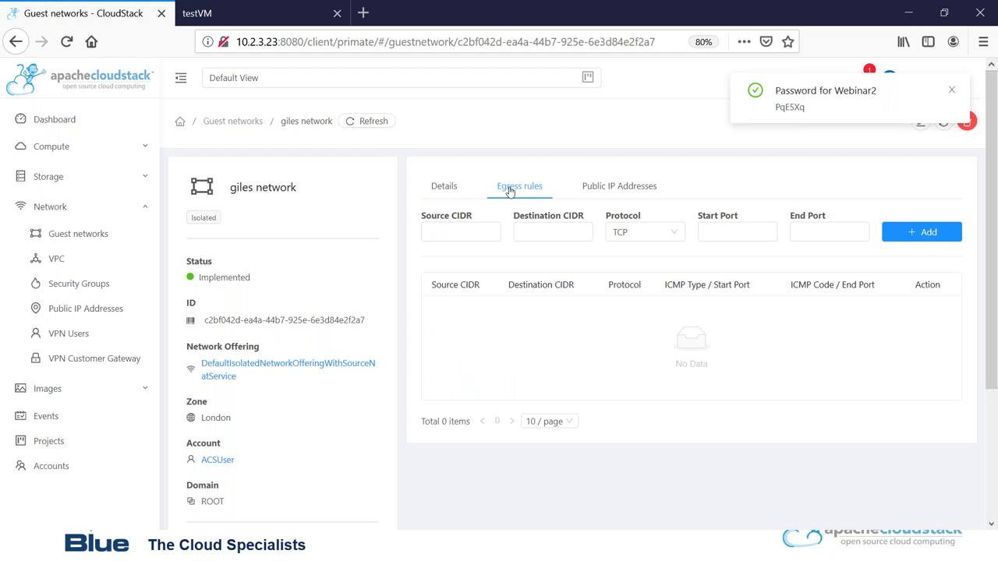
left_click(603, 188)
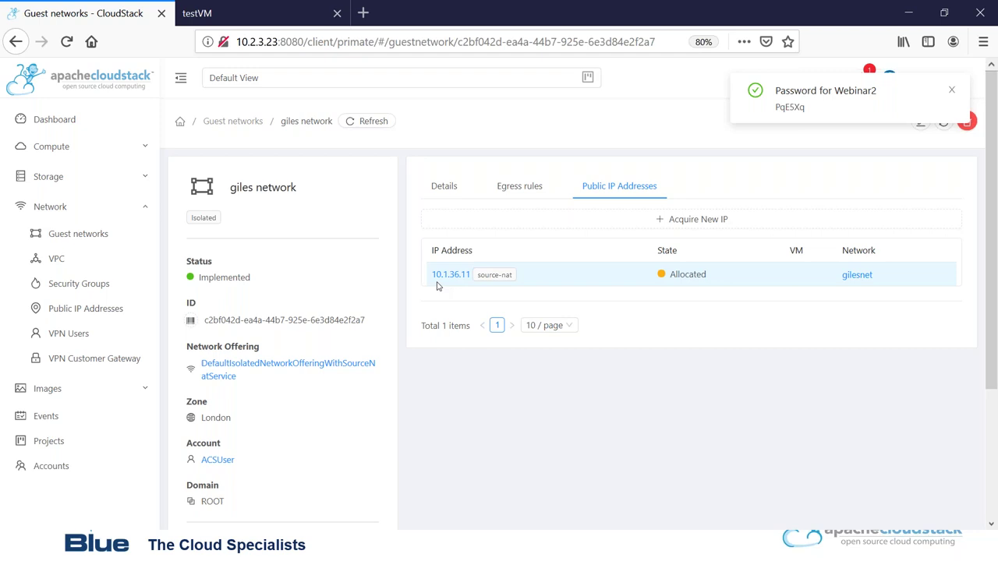
left_click(442, 276)
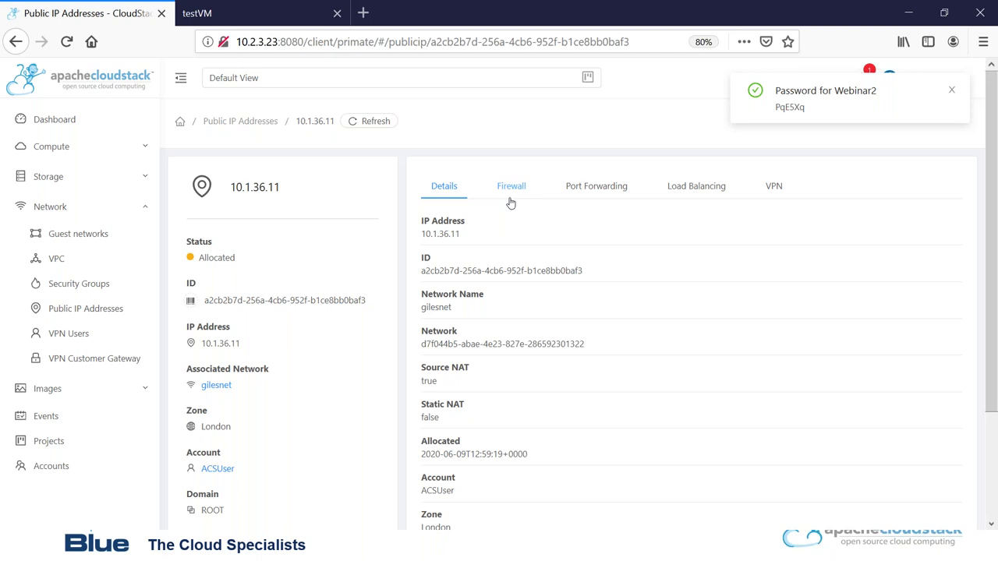
Add a firewall rule allowing port 80 from 0.0.0.0/0 on 10.1.36.11, then view Port Forwarding.
right_click(506, 195)
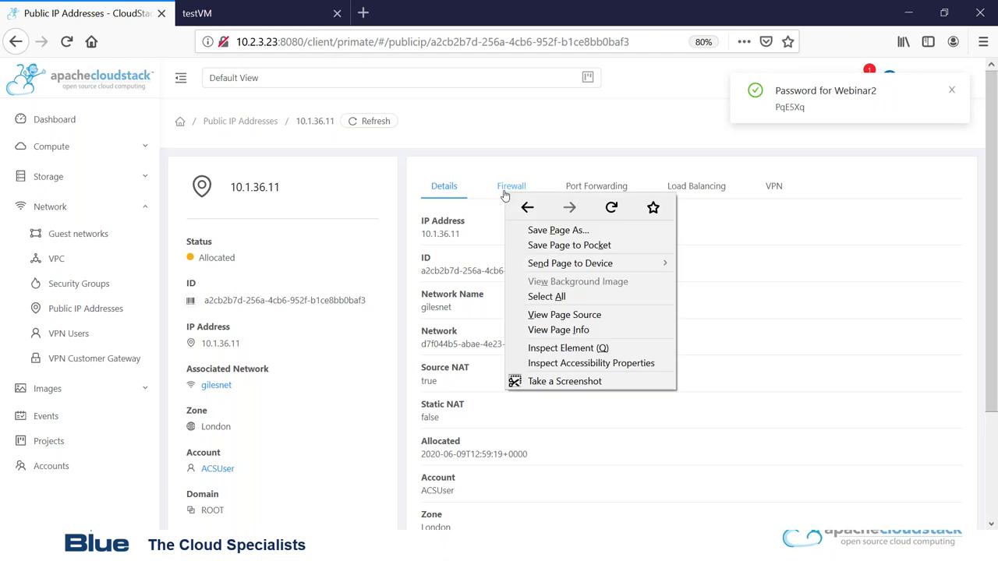
left_click(508, 187)
left_click(477, 237)
type("0.")
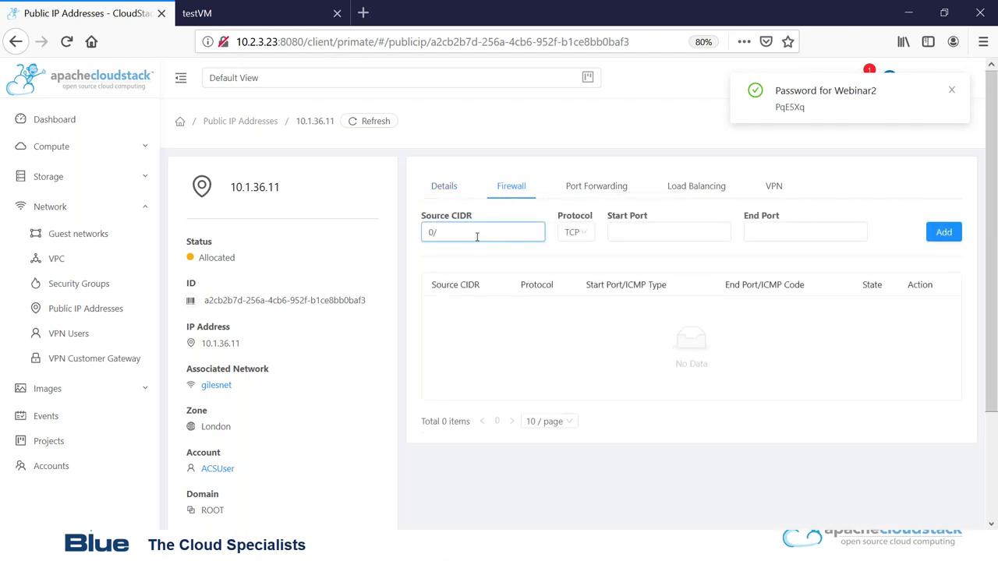
type("0.0.0/0")
left_click(612, 231)
type("80")
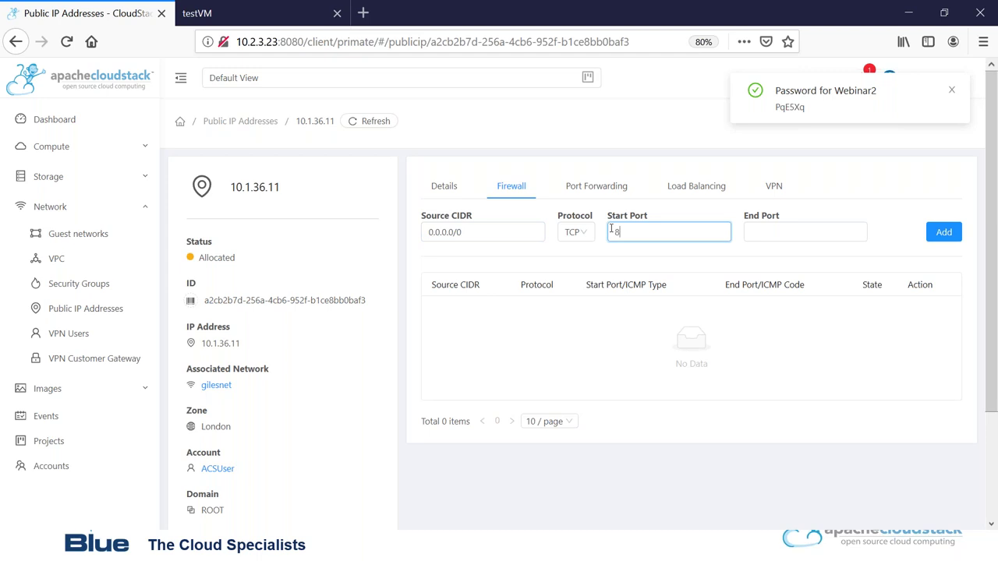
left_click(808, 232)
type("80")
left_click(944, 232)
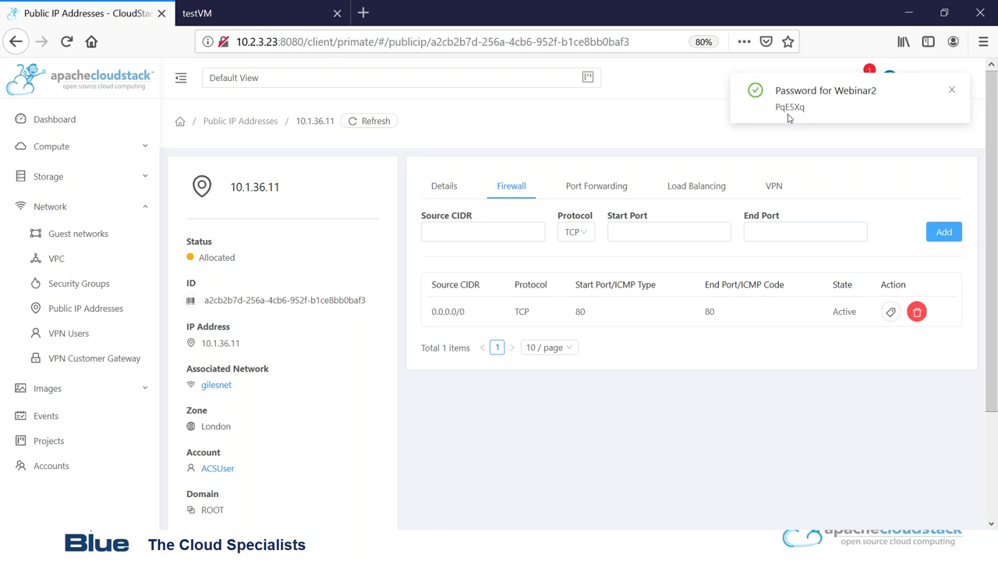
left_click(537, 228)
left_click(581, 193)
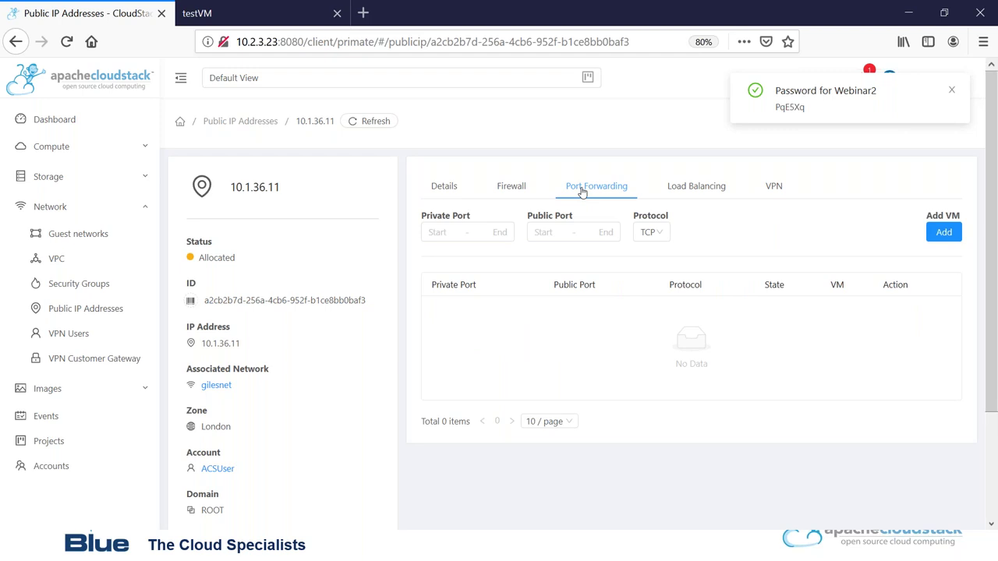
Forward public port 80 to private port 80 on windows-ap, then select the IP text.
left_click(458, 232)
type("80")
key("Tab")
type("80")
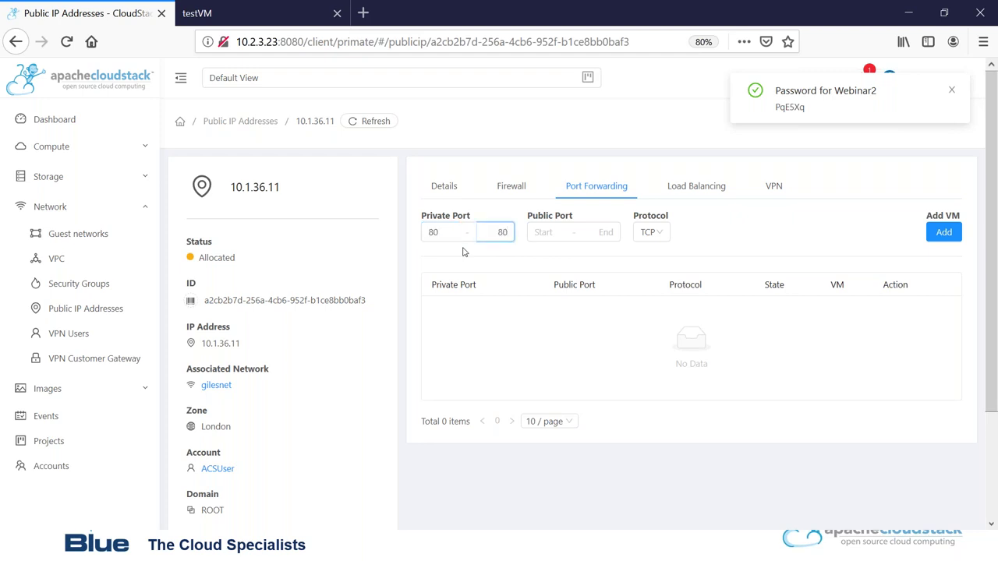
left_click(562, 231)
type("80")
left_click(608, 232)
type("80")
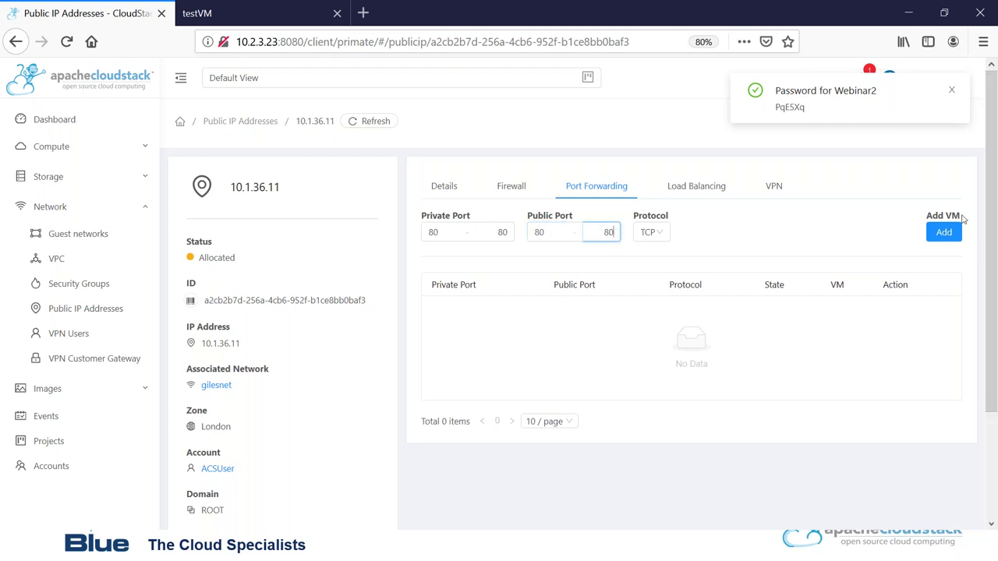
left_click(945, 232)
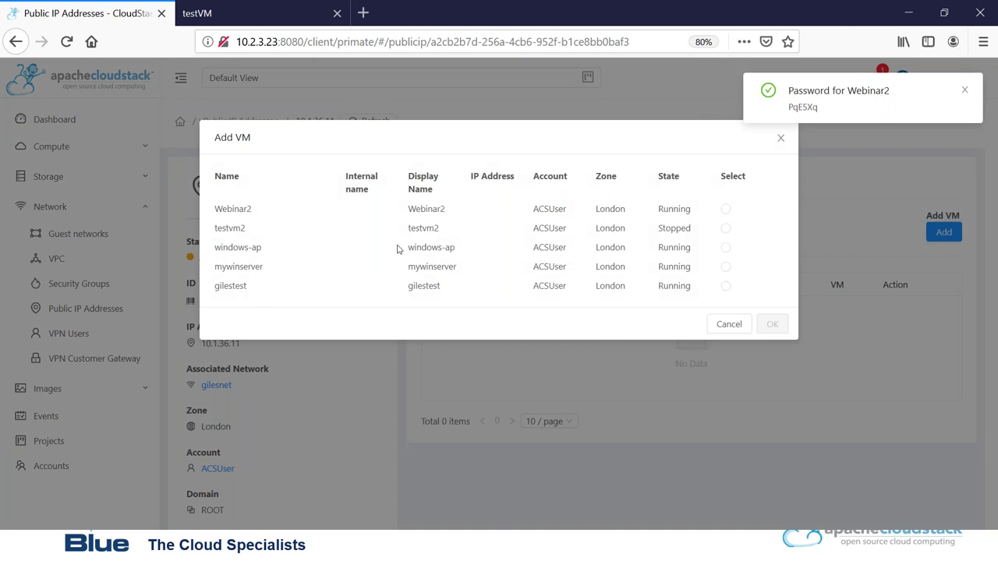
left_click(726, 249)
left_click(780, 344)
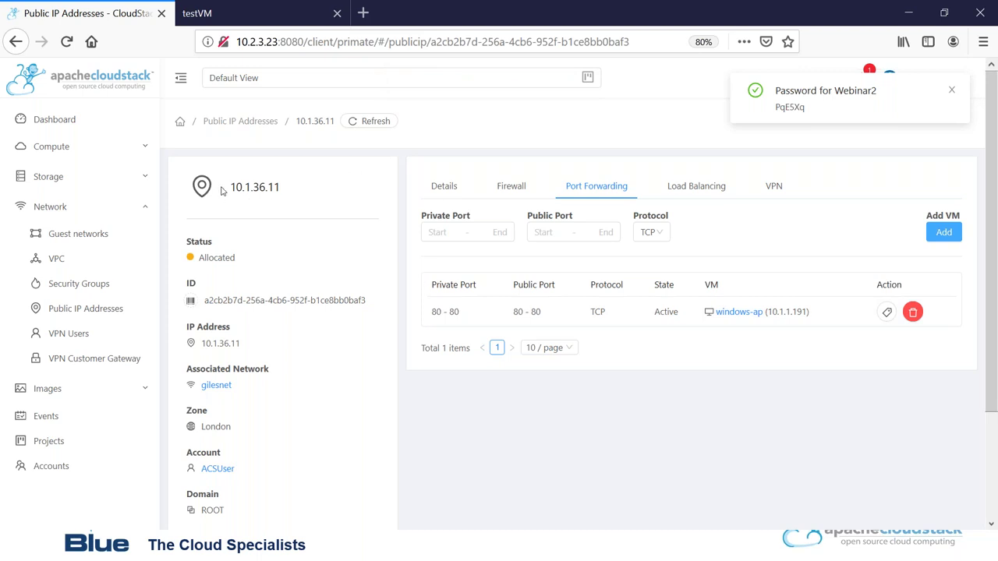
left_click_drag(230, 187, 293, 191)
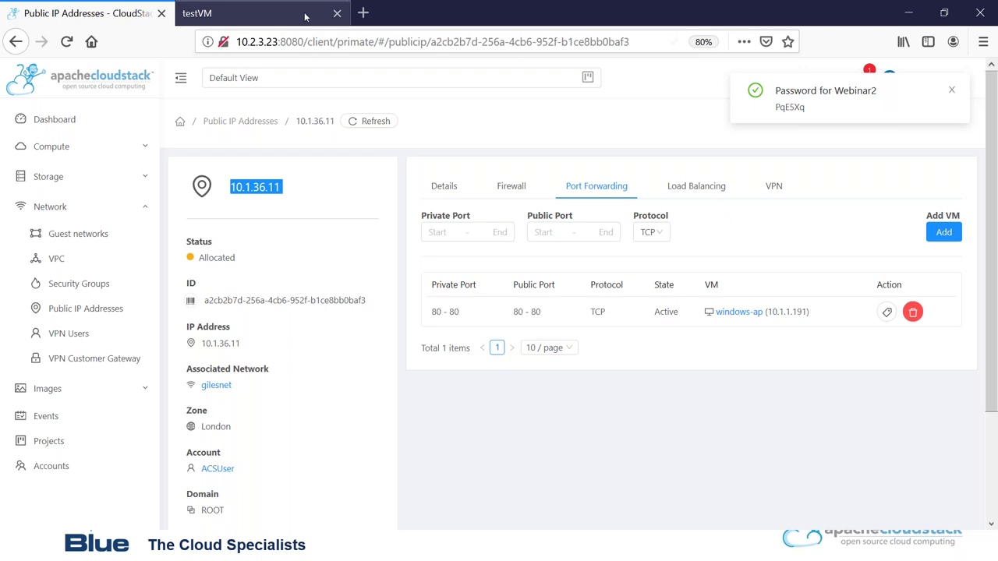
left_click(362, 13)
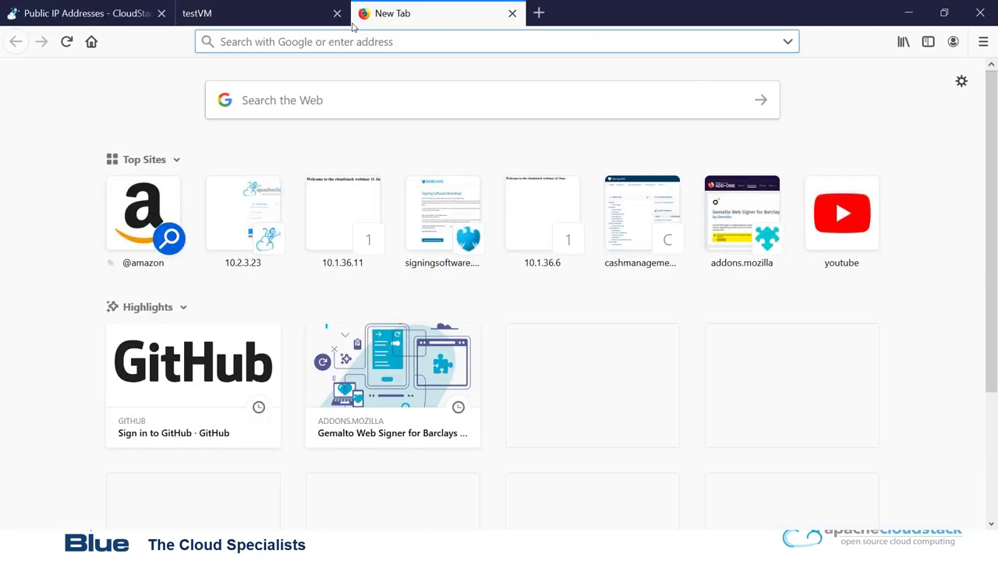
type("htt")
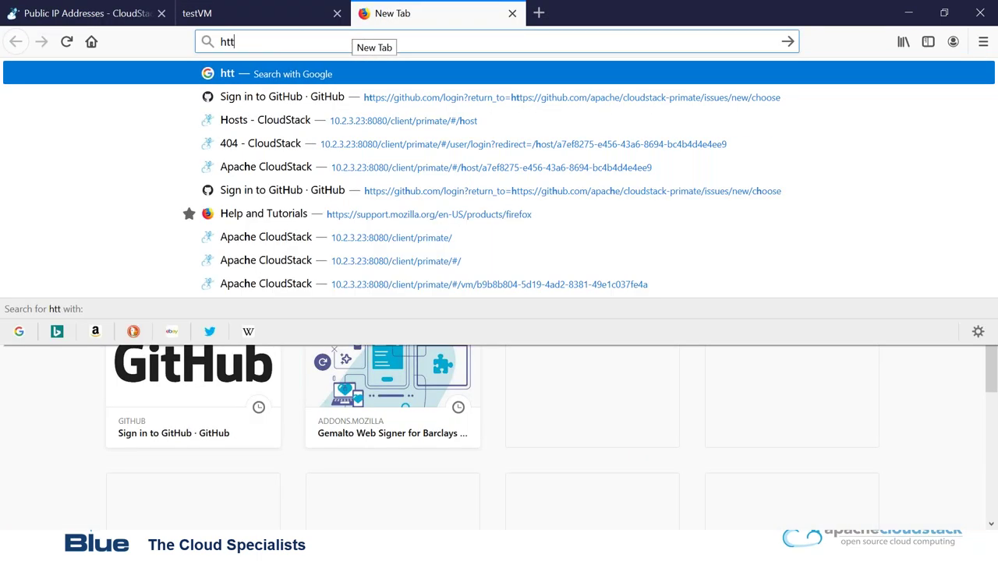
type("p://10.1.36.11")
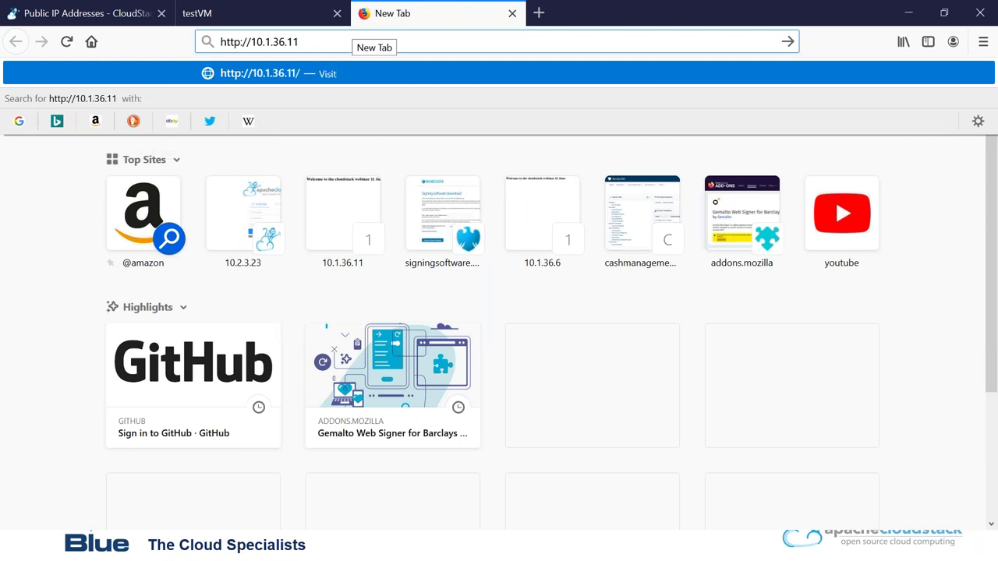
key("Return")
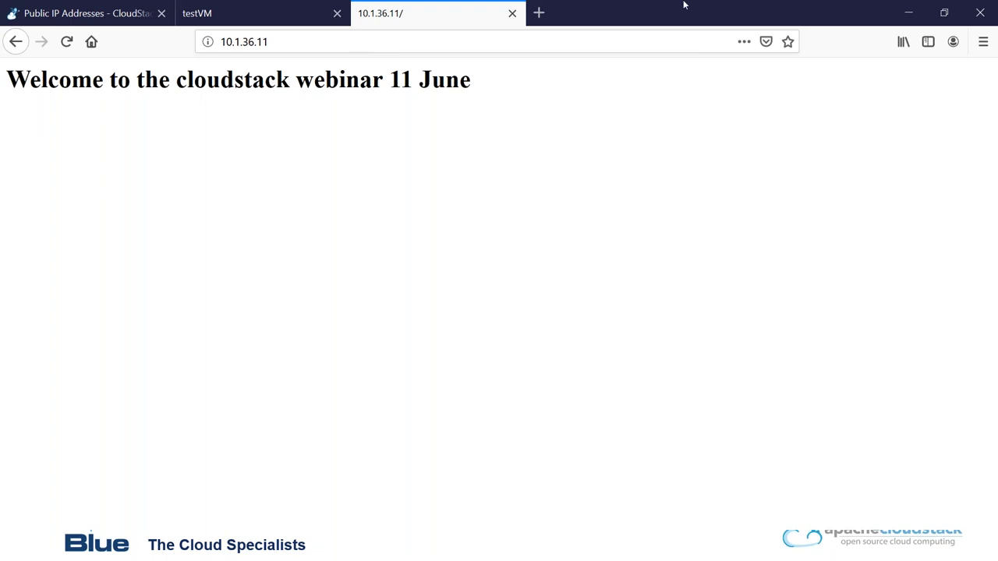
Show the slide briefly, then return to the CloudStack public IP page.
left_click(907, 12)
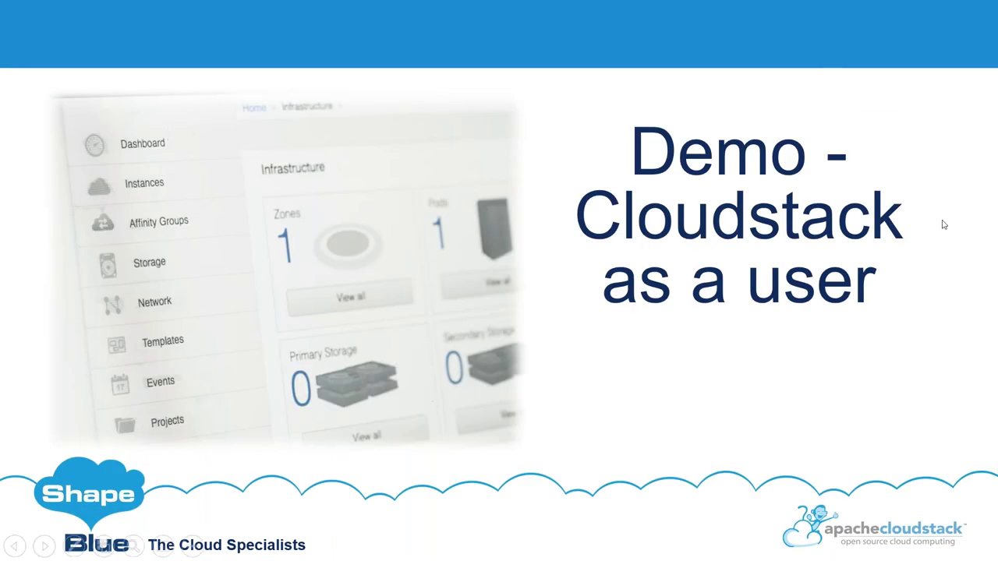
key("alt+Tab")
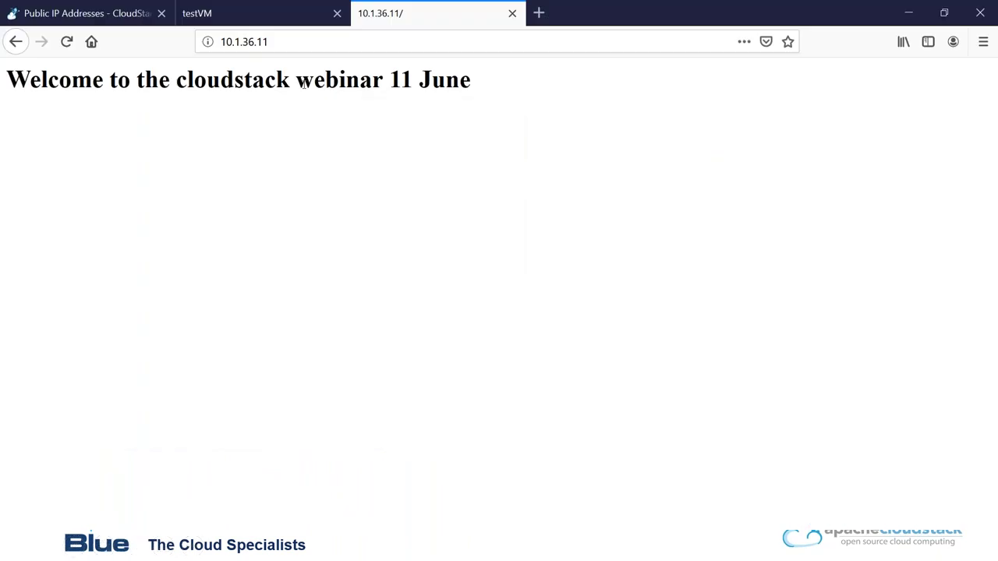
left_click(49, 14)
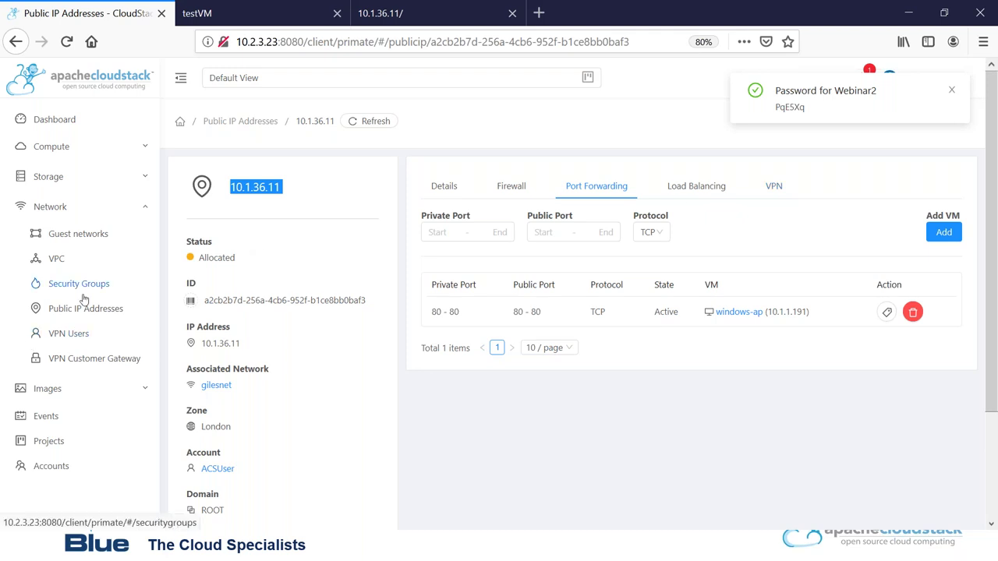
Go to Compute > Kubernetes, dismiss the VM password notice, and start a new cluster form.
left_click(144, 147)
left_click(82, 202)
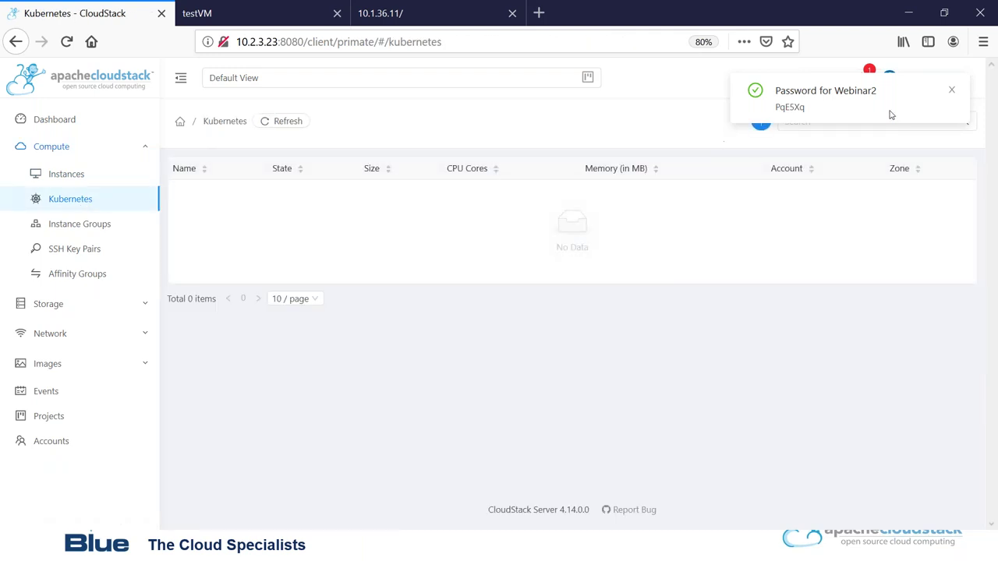
left_click(952, 90)
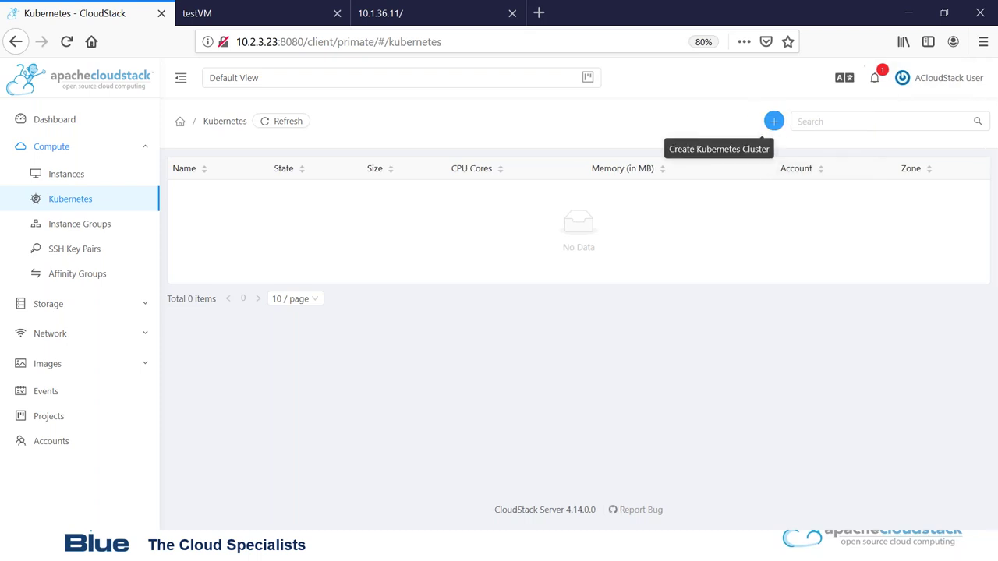
left_click(761, 121)
left_click(608, 127)
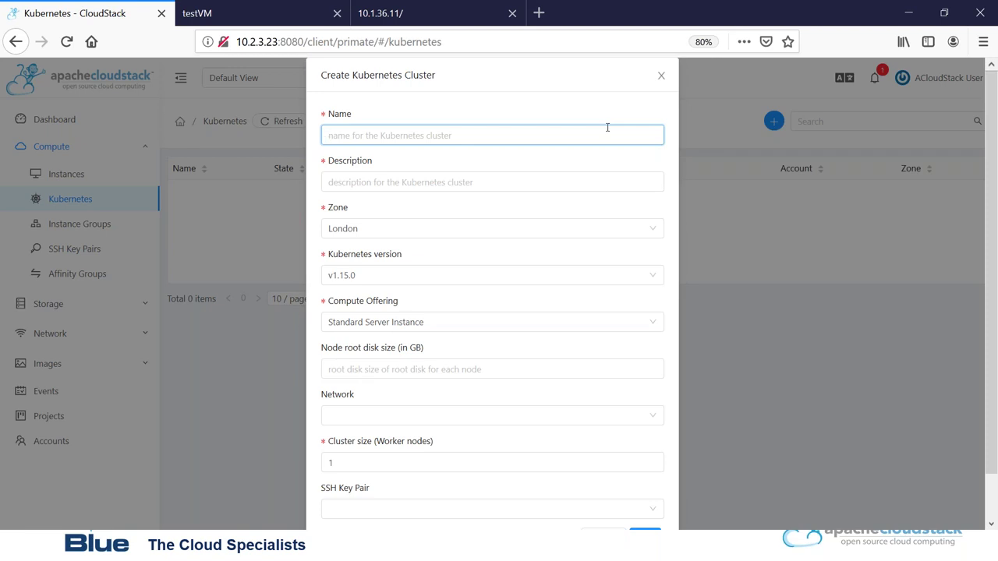
Name the cluster gilescluster, keep Kubernetes version v1.15.0, and set cluster size to 2.
type("gilescluster")
key("Tab")
key("Tab")
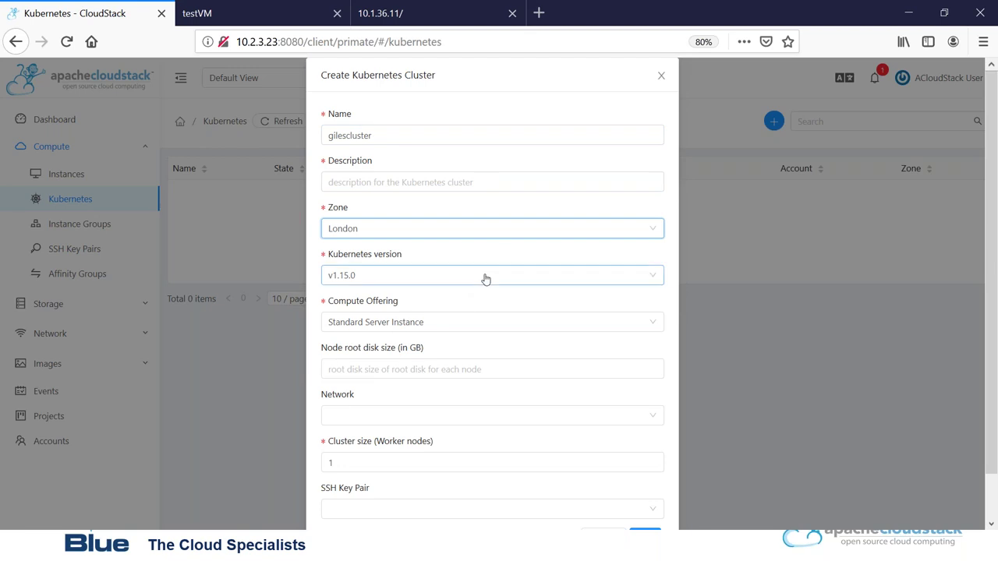
left_click(485, 279)
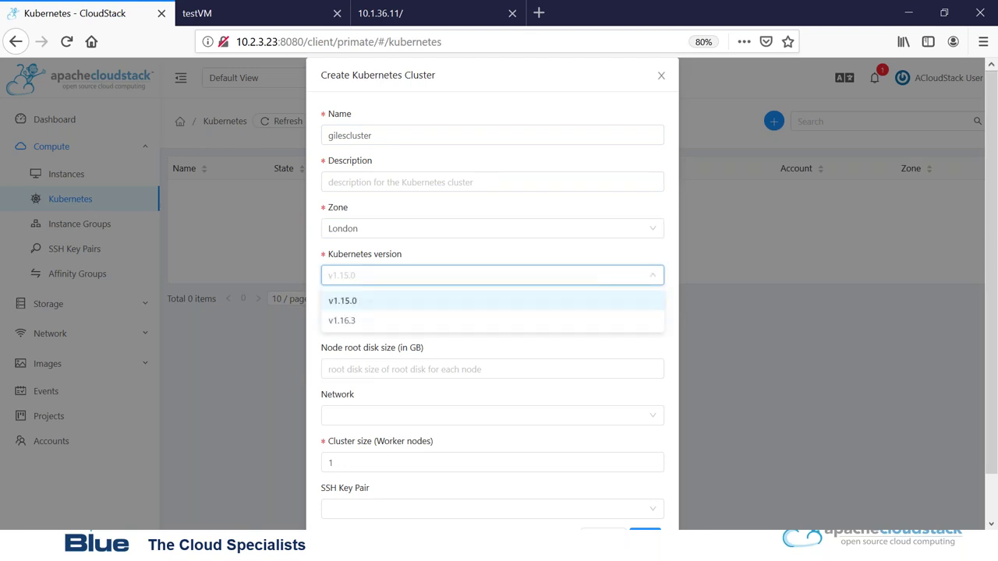
left_click(435, 326)
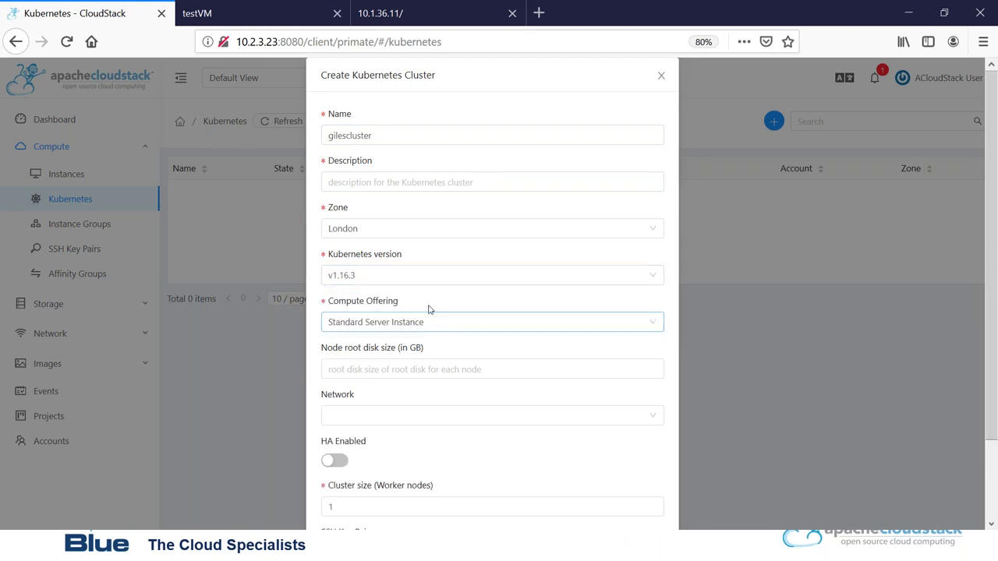
left_click(419, 281)
left_click(415, 303)
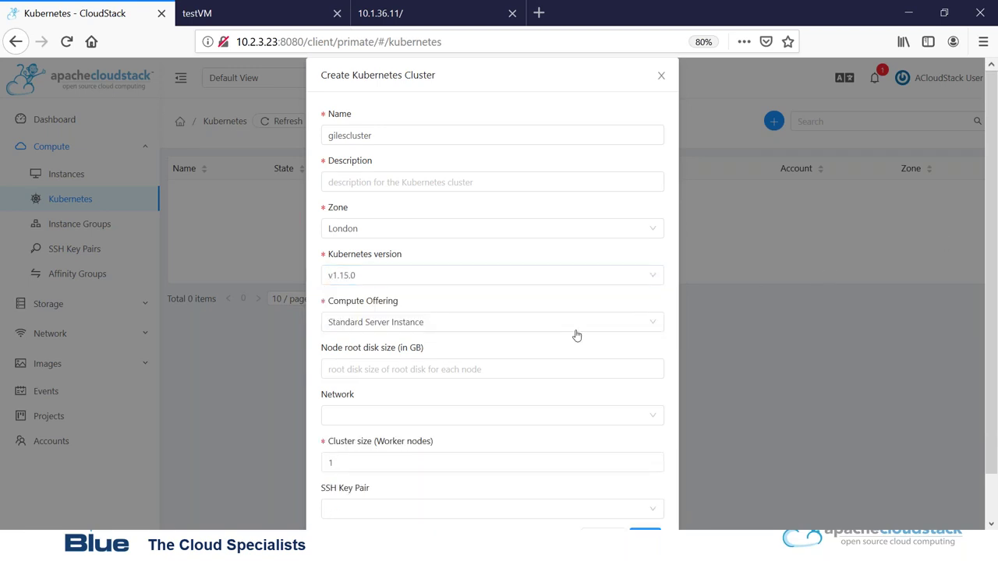
left_click(426, 465)
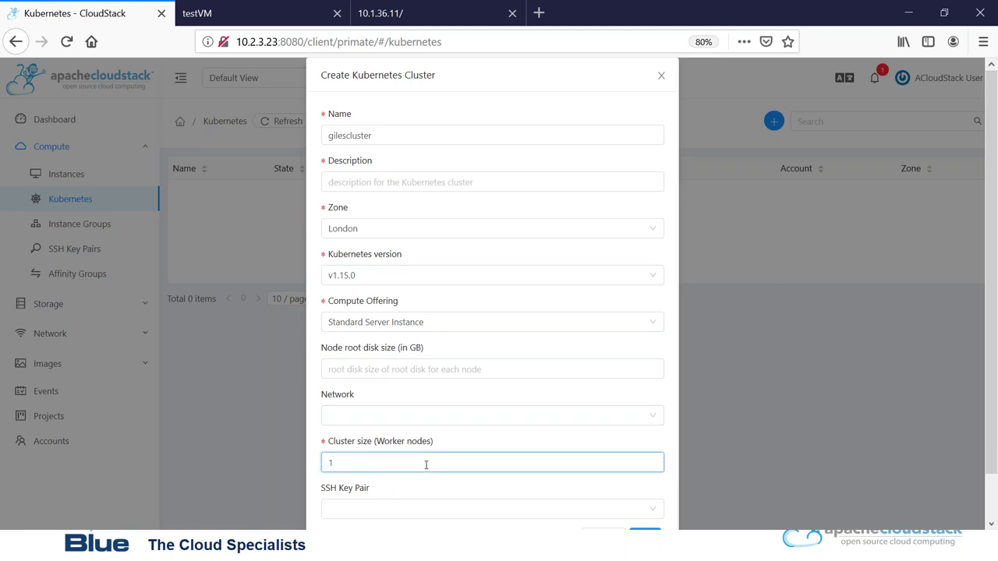
key("BackSpace")
type("2")
left_click_drag(987, 328, 995, 371)
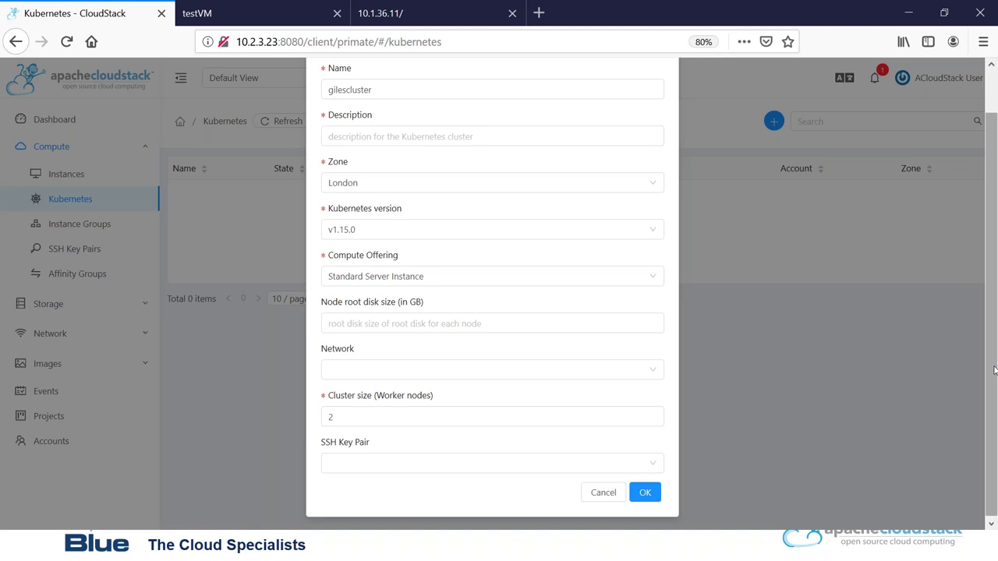
Add the required description gilescluster and submit the cluster creation.
left_click(642, 494)
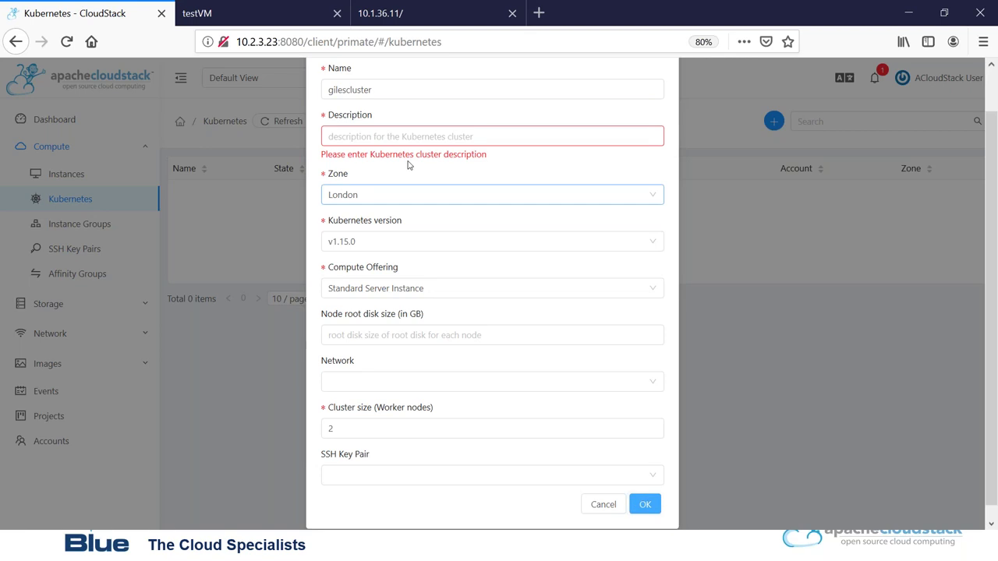
left_click(450, 137)
type("gilescluster")
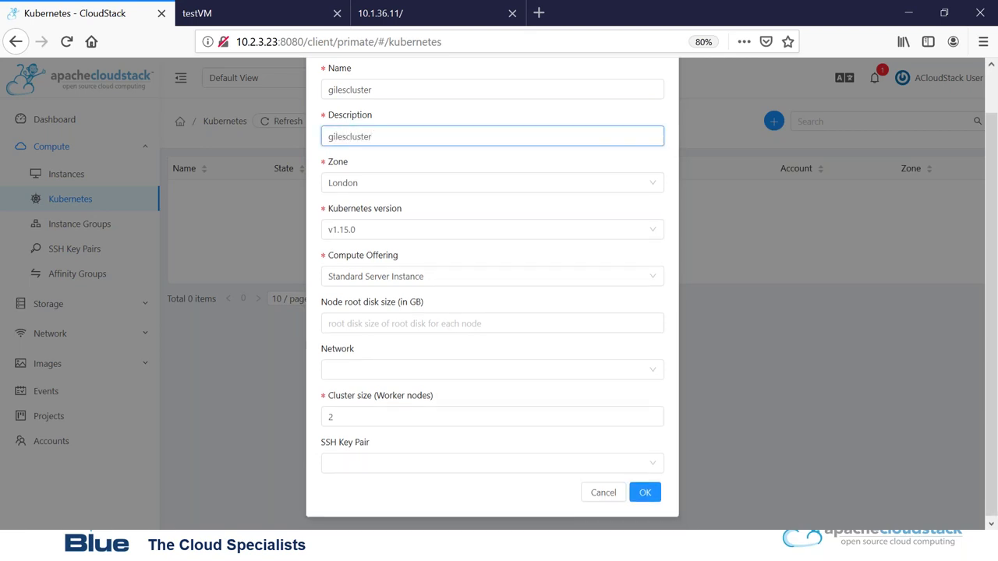
left_click(645, 492)
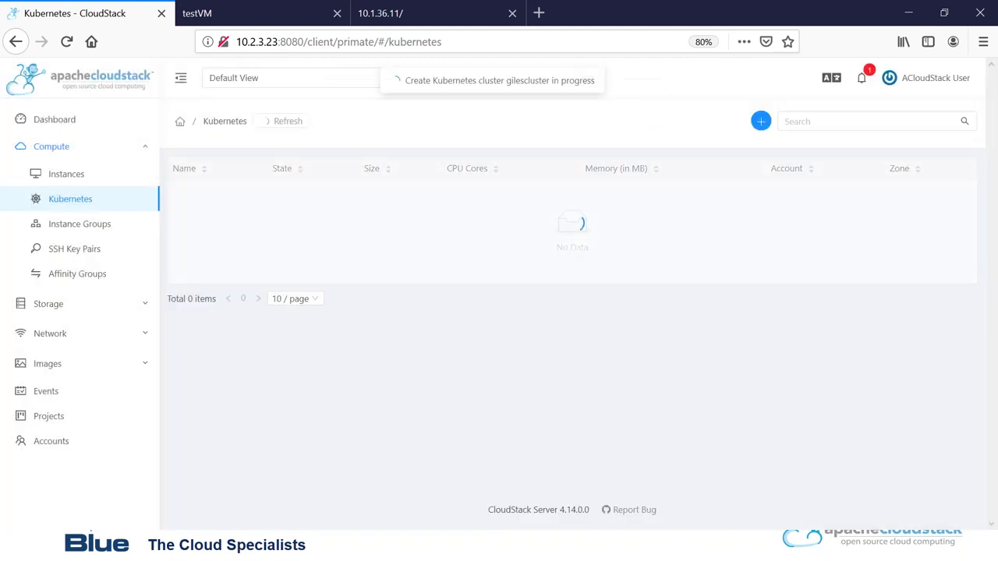